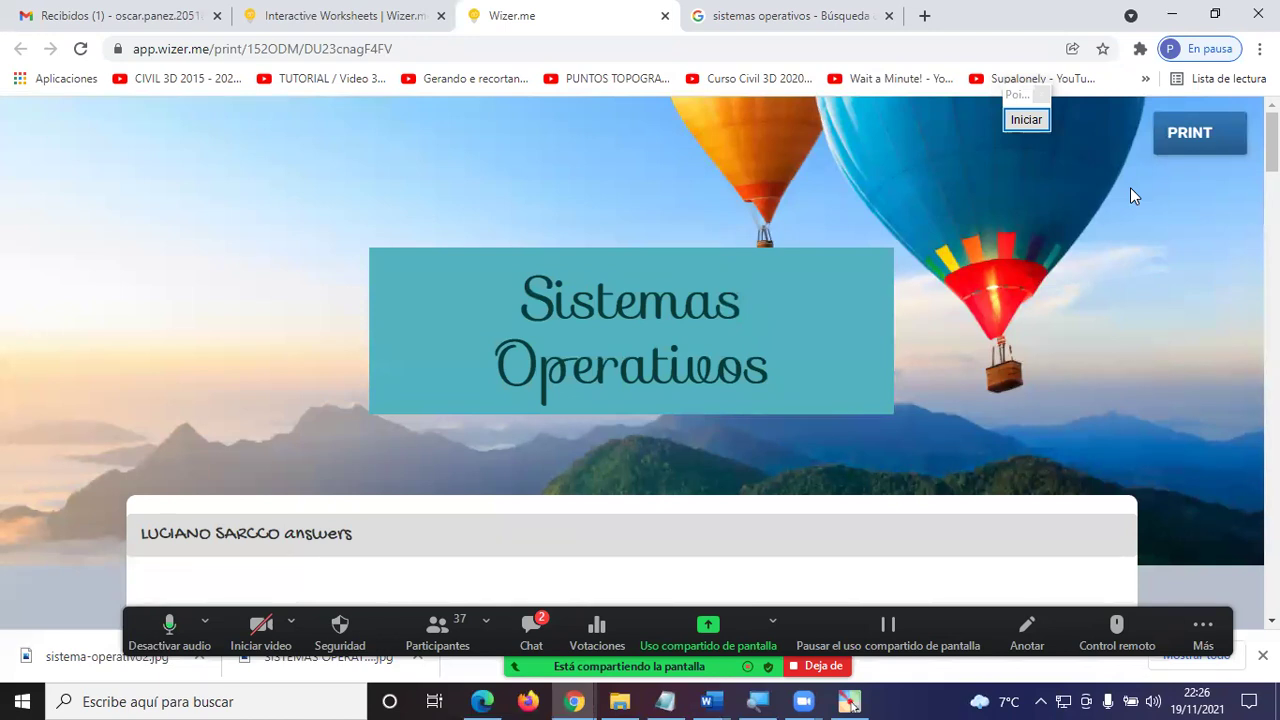
- Print the first student's Sistemas Operativos answers with Guardar como PDF as the destination
{"action": "left_click", "coordinate": [1188, 149]}
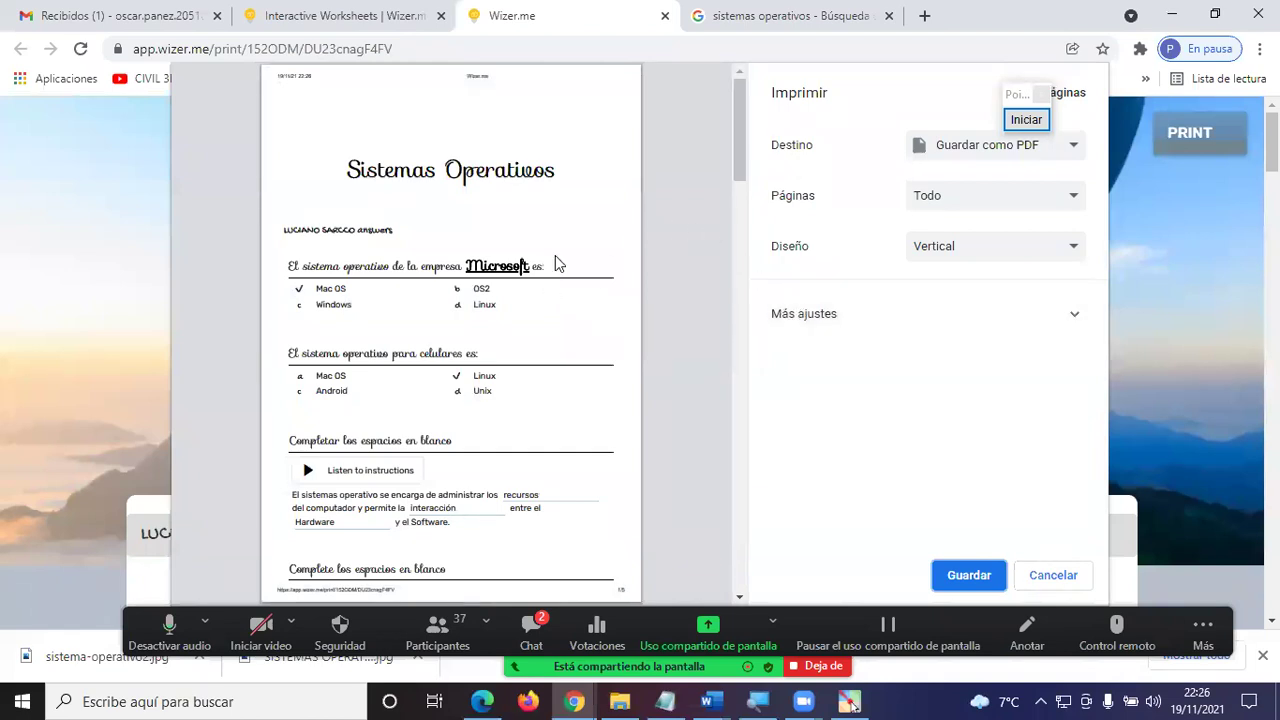
{"action": "left_click_drag", "start_coordinate": [1012, 94], "coordinate": [1156, 139]}
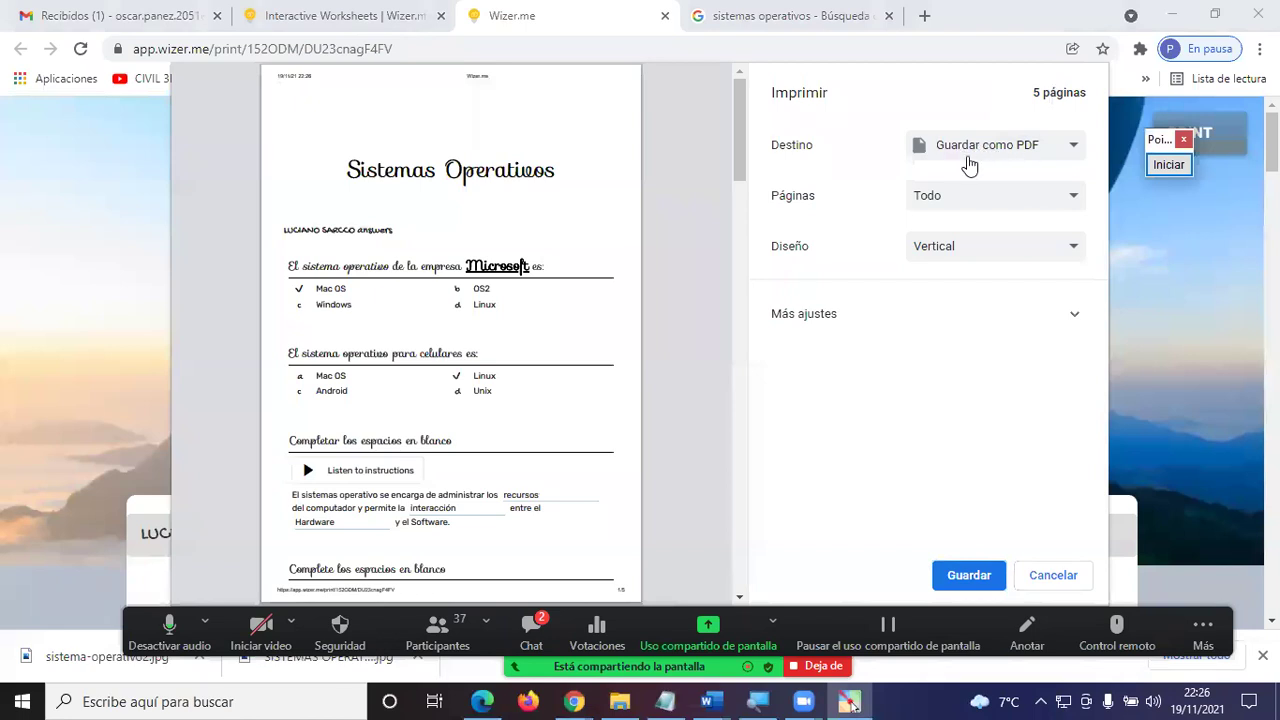
{"action": "mouse_move", "coordinate": [742, 163]}
{"action": "left_mouse_down"}
{"action": "mouse_move", "coordinate": [735, 525]}
{"action": "mouse_move", "coordinate": [730, 205]}
{"action": "mouse_move", "coordinate": [742, 166]}
{"action": "left_mouse_up"}
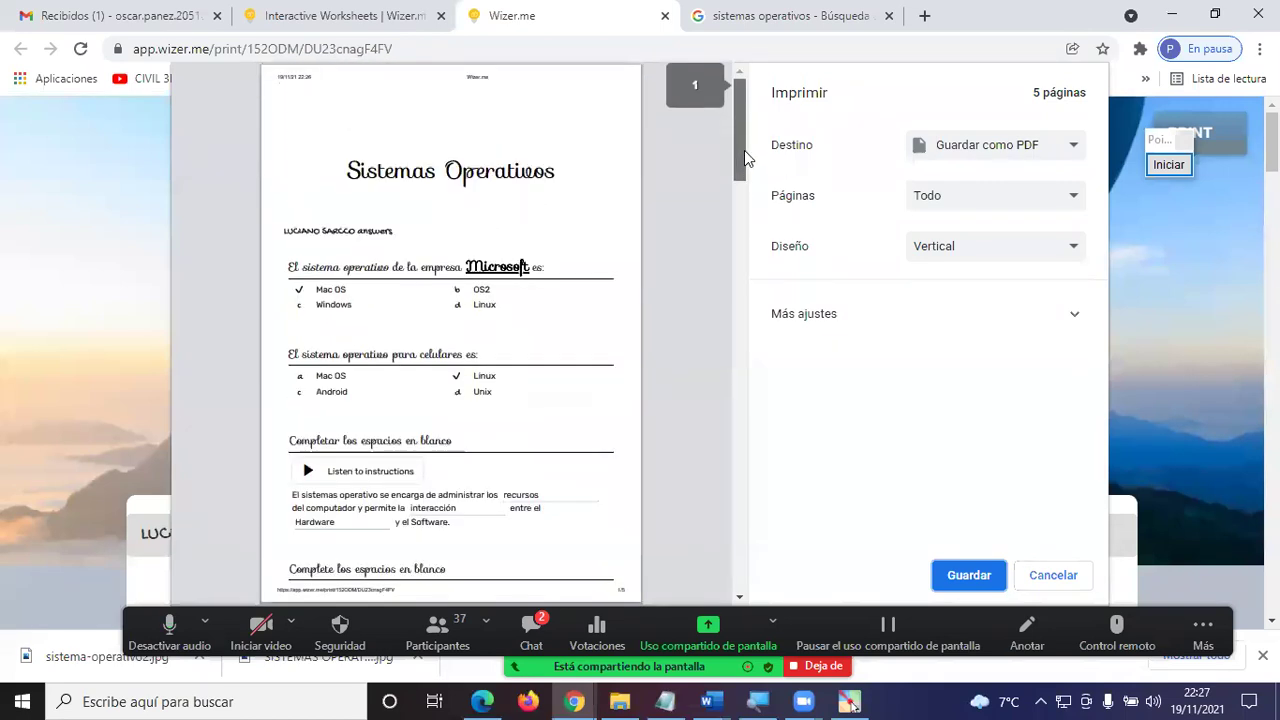
{"action": "left_click", "coordinate": [969, 576]}
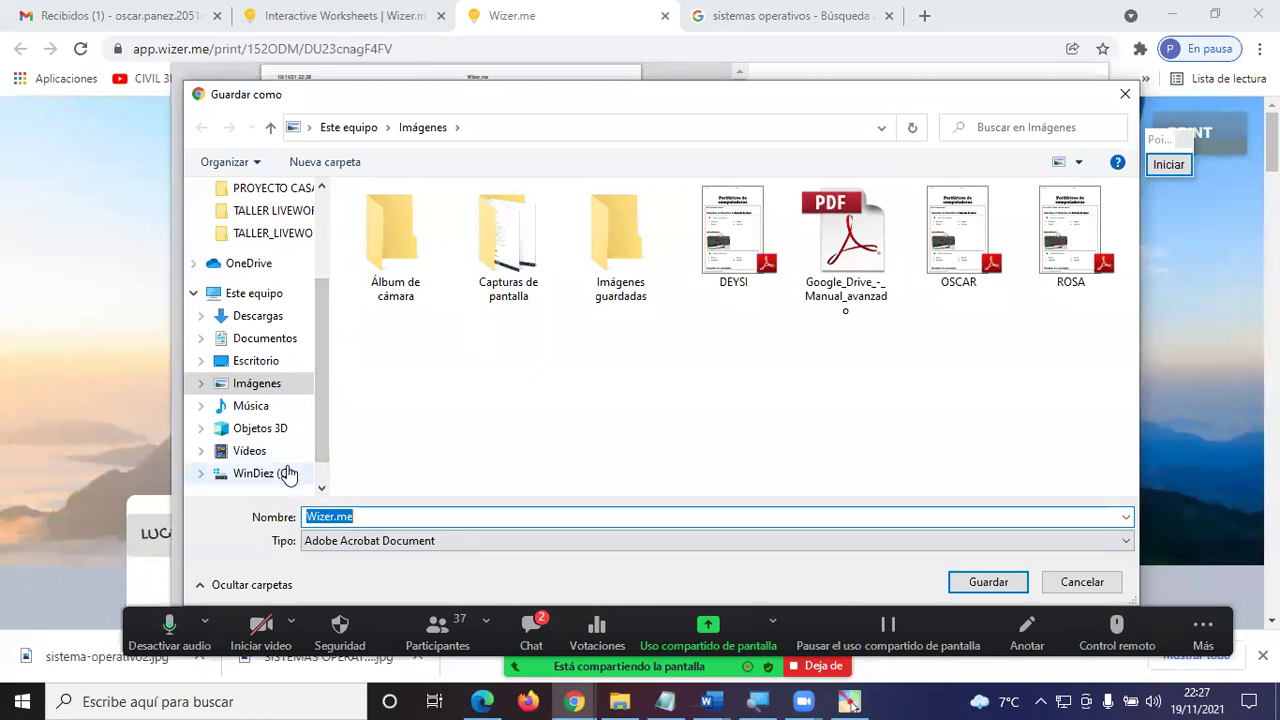
- Save the PDF in Documentos > TALLER LIVEWORKSHEETS_nov, named EXAMEN DE followed by the student's first name
{"action": "left_click", "coordinate": [268, 338]}
{"action": "left_click", "coordinate": [465, 415]}
{"action": "double_click", "coordinate": [463, 413]}
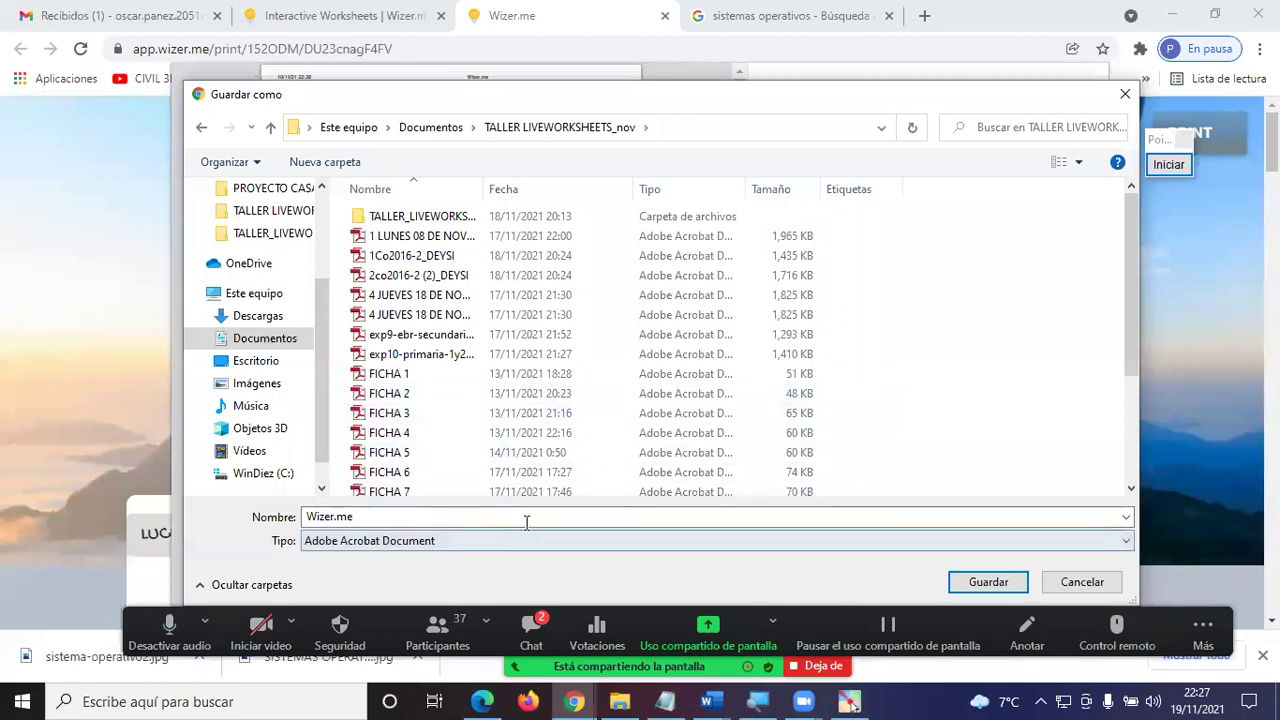
{"action": "type", "text": "EX"}
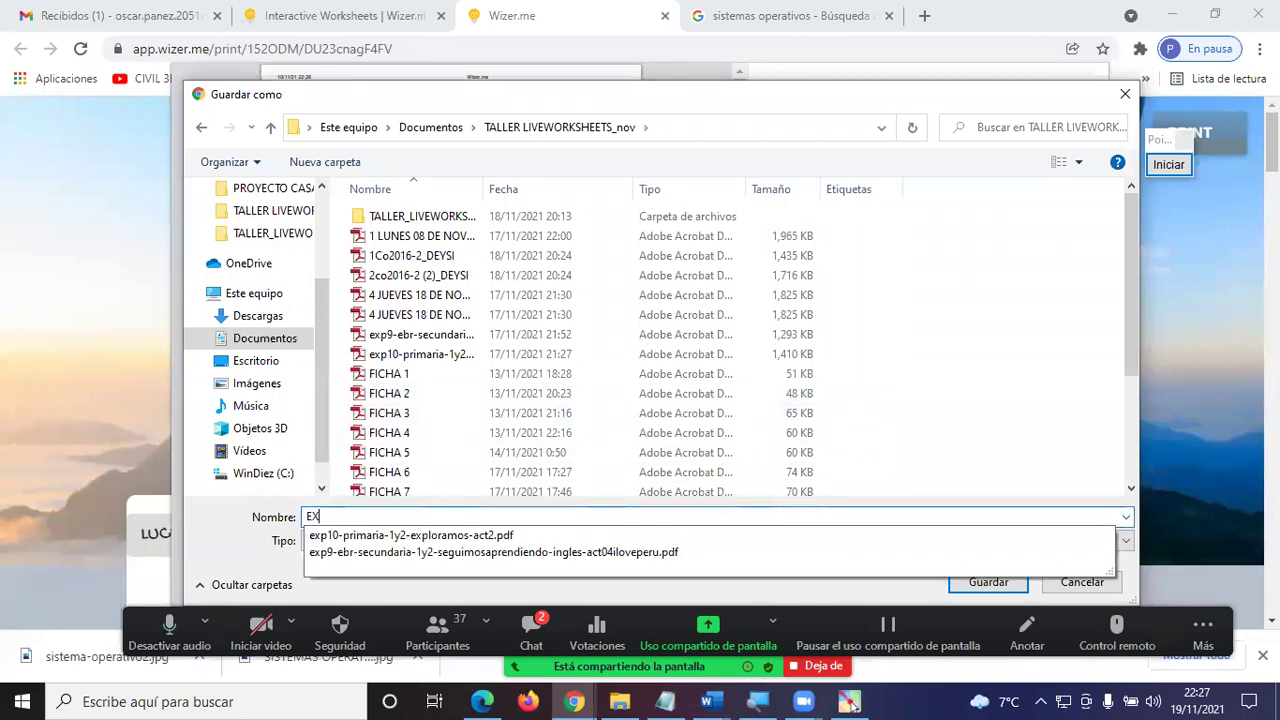
{"action": "type", "text": "AEMEN DE LUCIANO"}
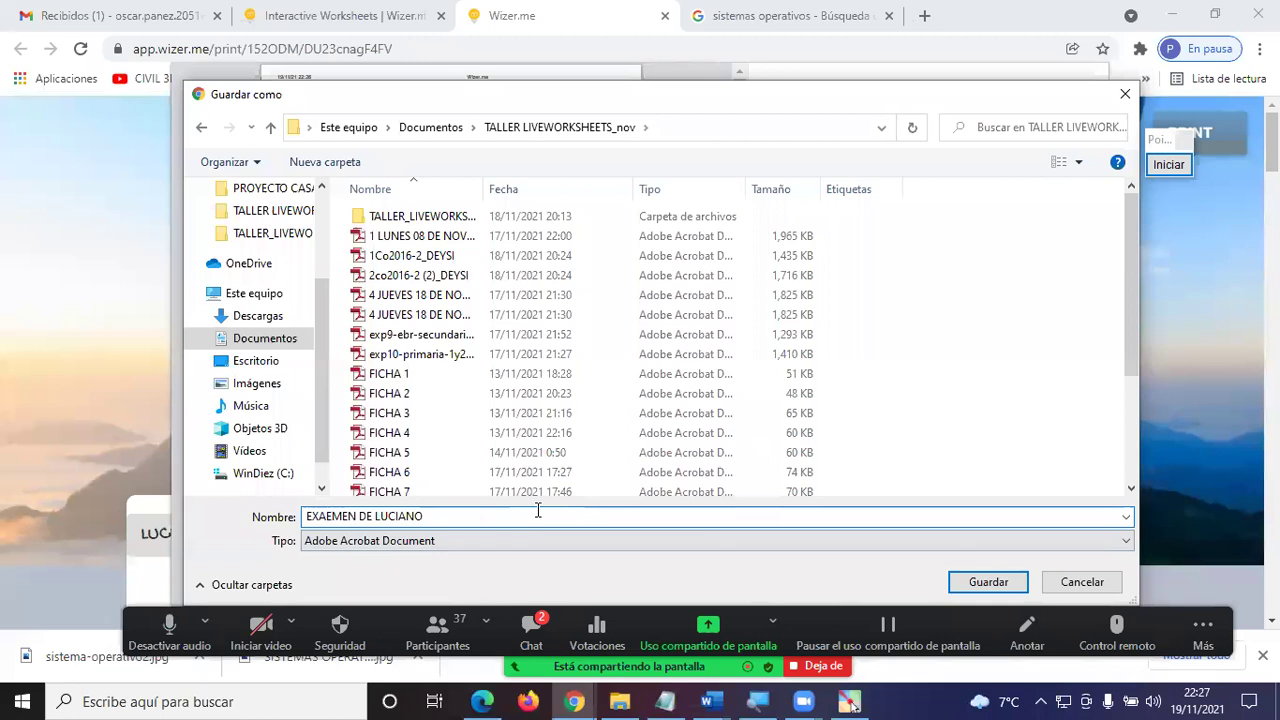
{"action": "key", "text": "Return"}
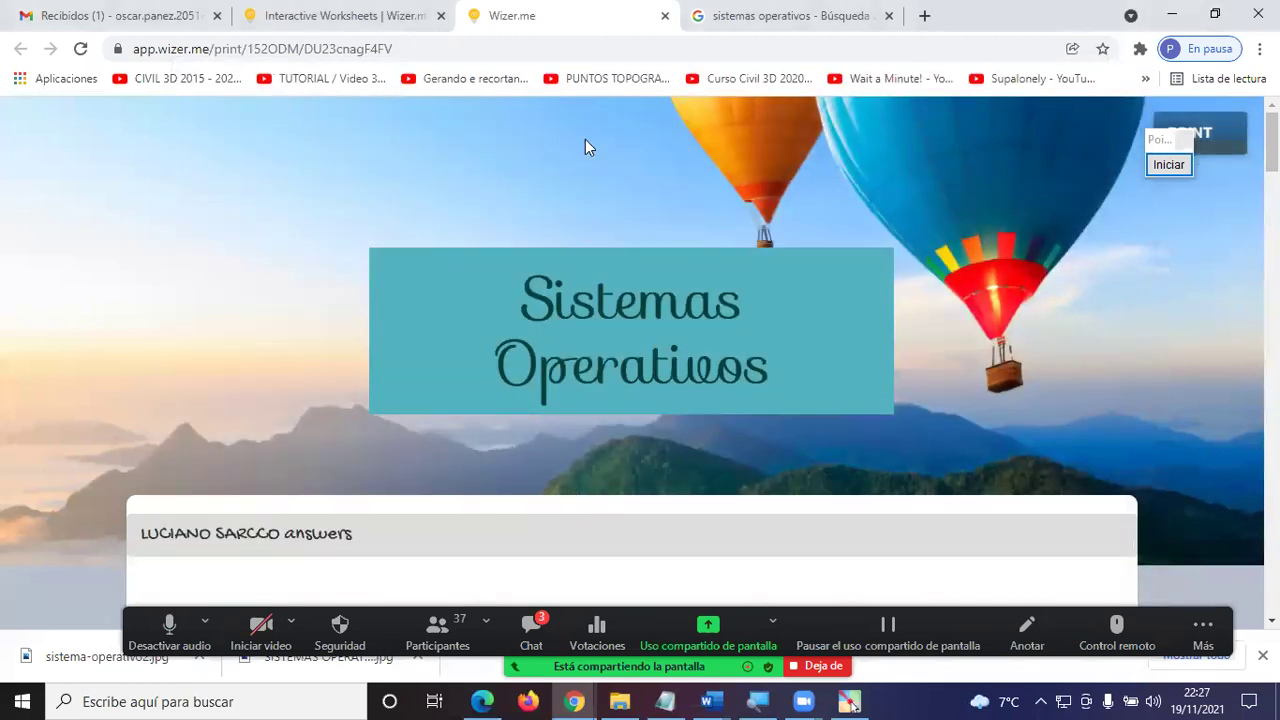
- Close the first student's print page and open the printable version of the third listed student's answers
{"action": "left_click", "coordinate": [664, 16]}
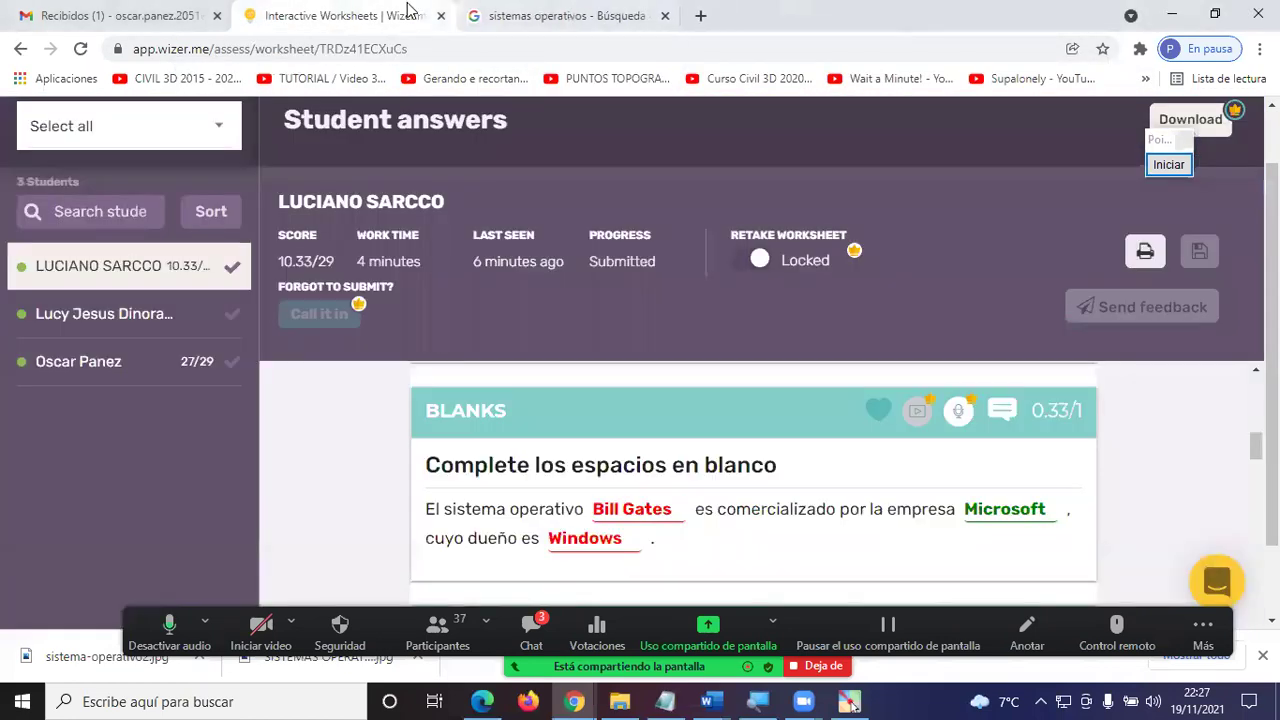
{"action": "left_click", "coordinate": [104, 370]}
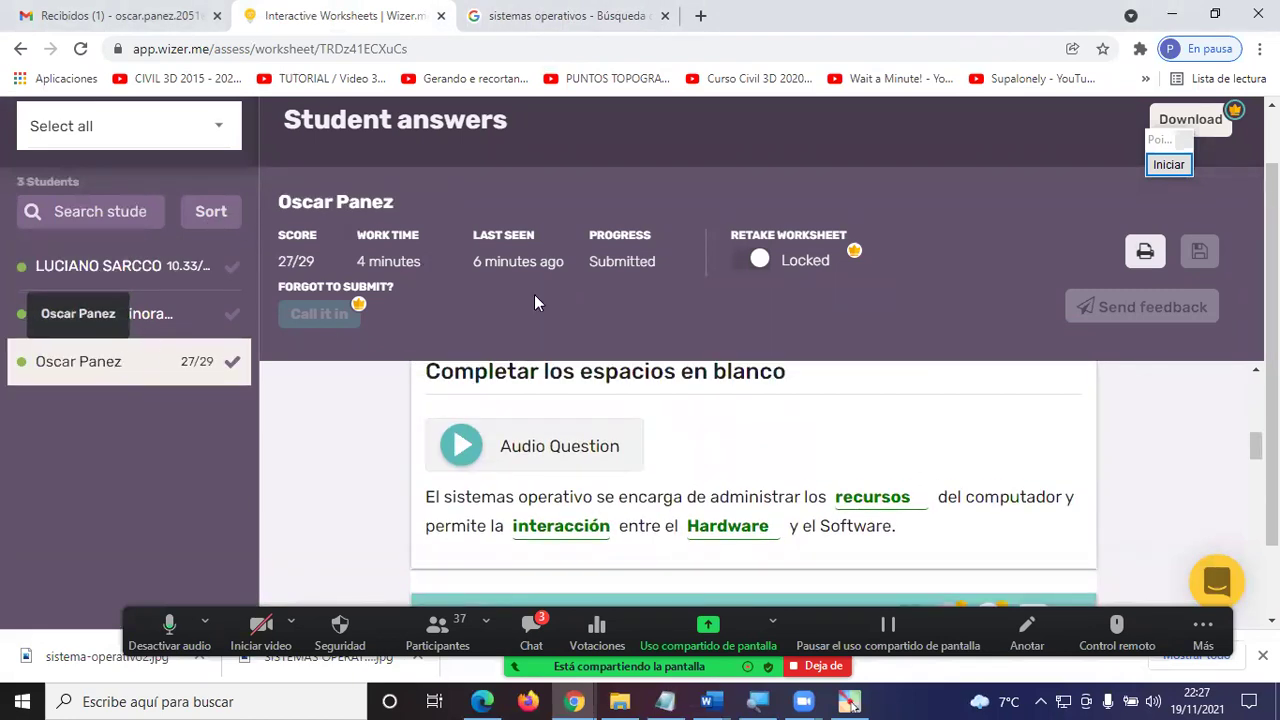
{"action": "left_click", "coordinate": [1145, 252]}
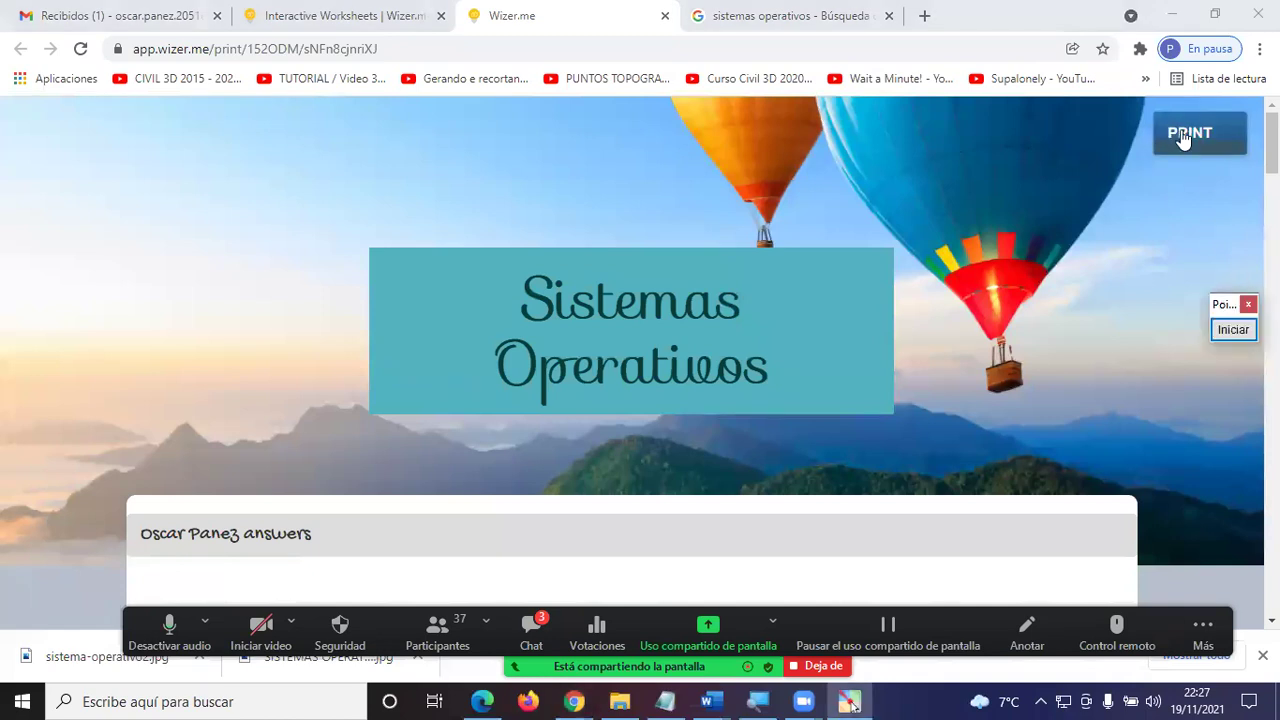
- Print this student's answers to PDF and save the file as EXAMEN DE followed by the student's first name
{"action": "left_click", "coordinate": [1190, 146]}
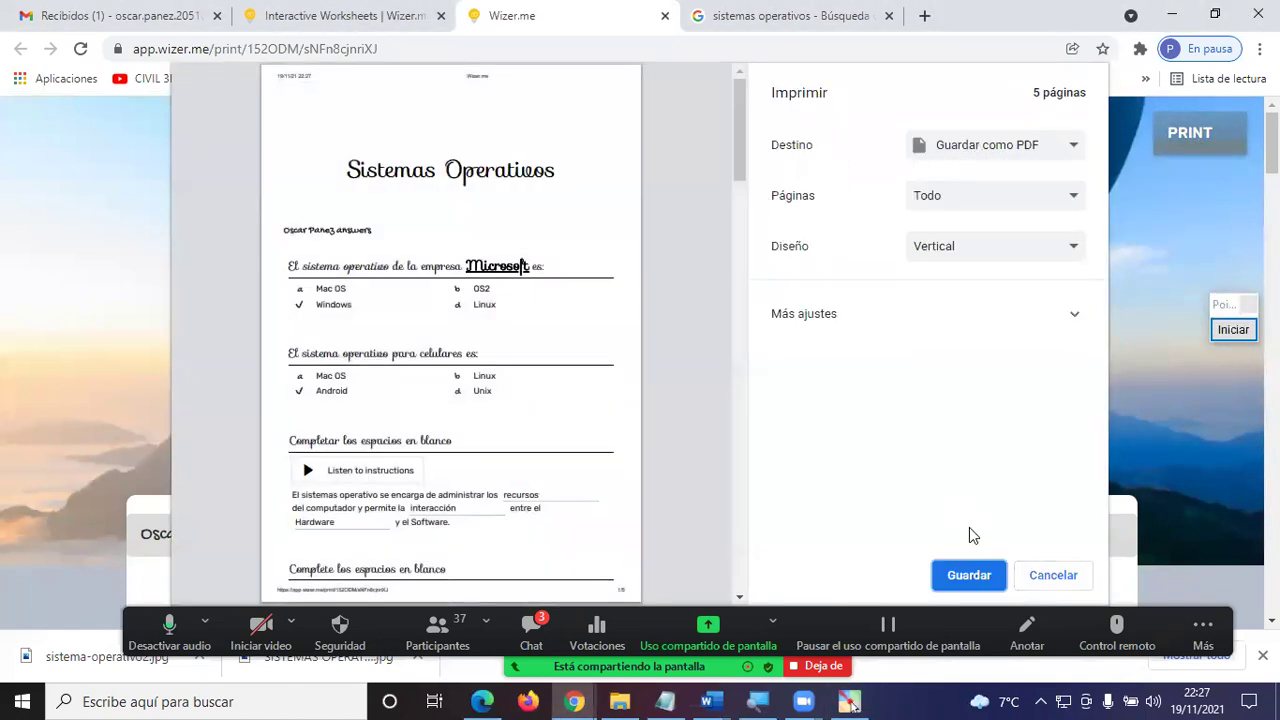
{"action": "left_click", "coordinate": [969, 575]}
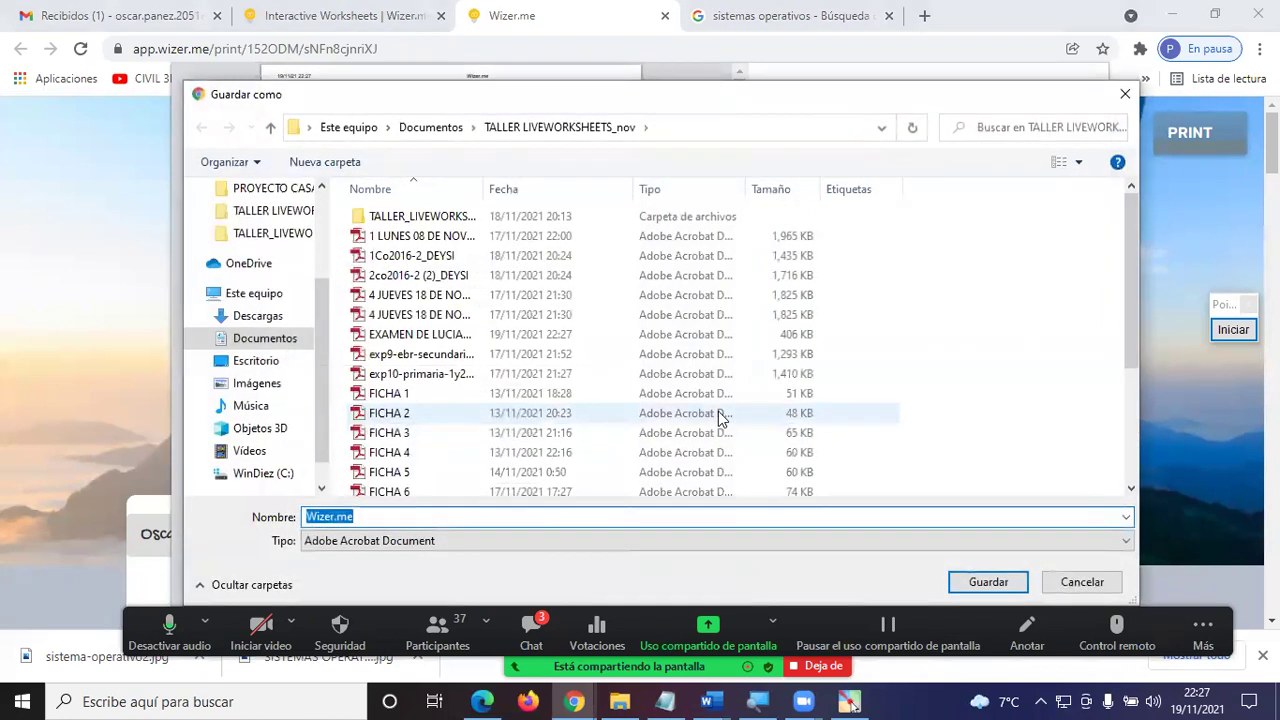
{"action": "type", "text": "EX"}
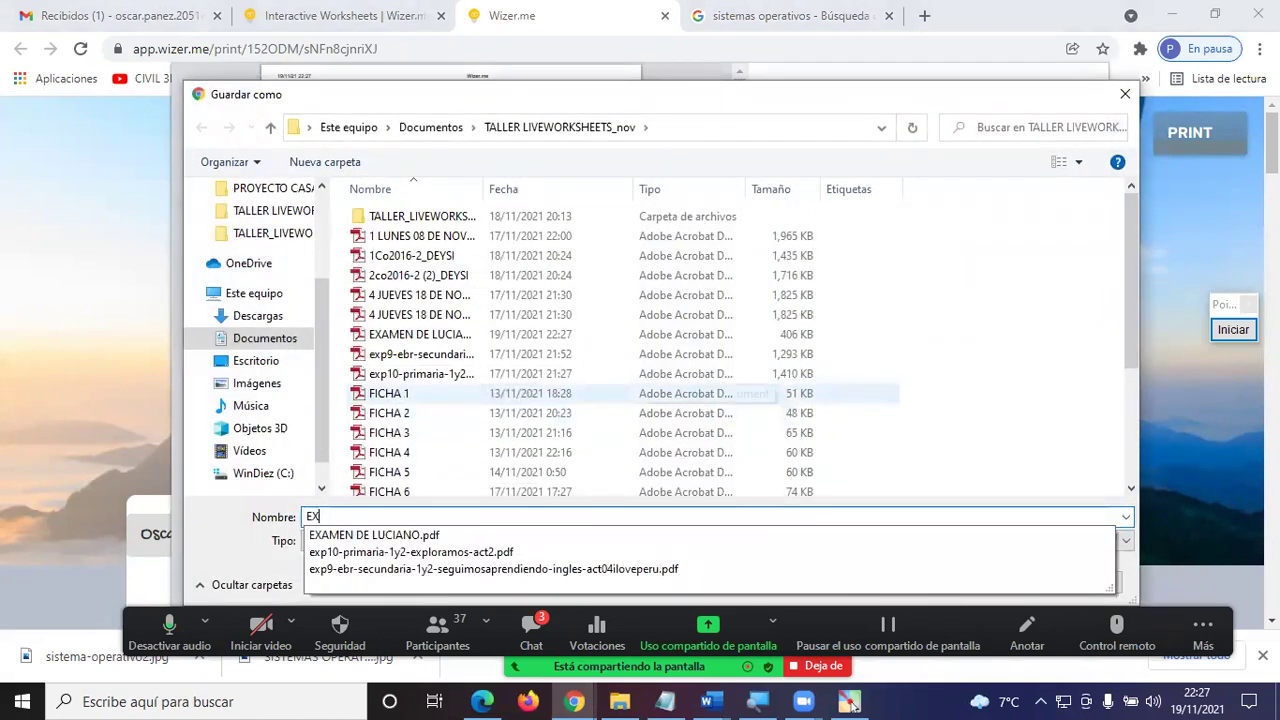
{"action": "type", "text": "AMEN DE OSCAR"}
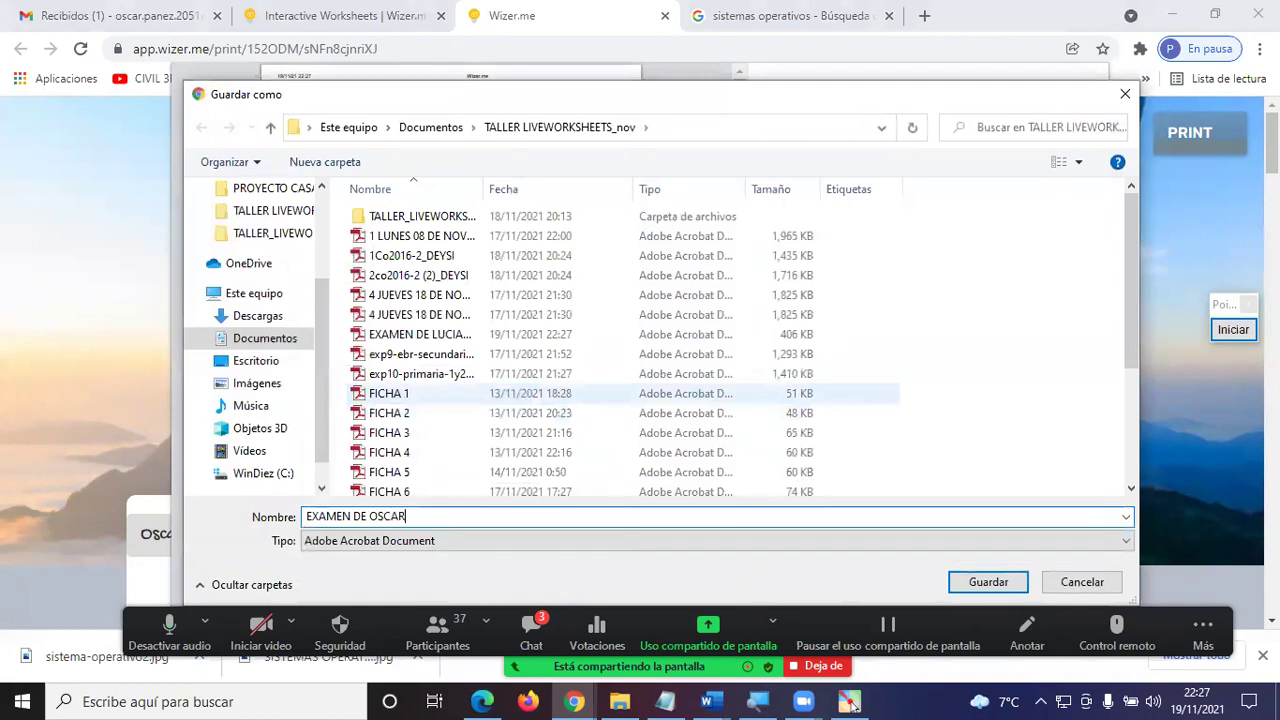
{"action": "left_click", "coordinate": [990, 583]}
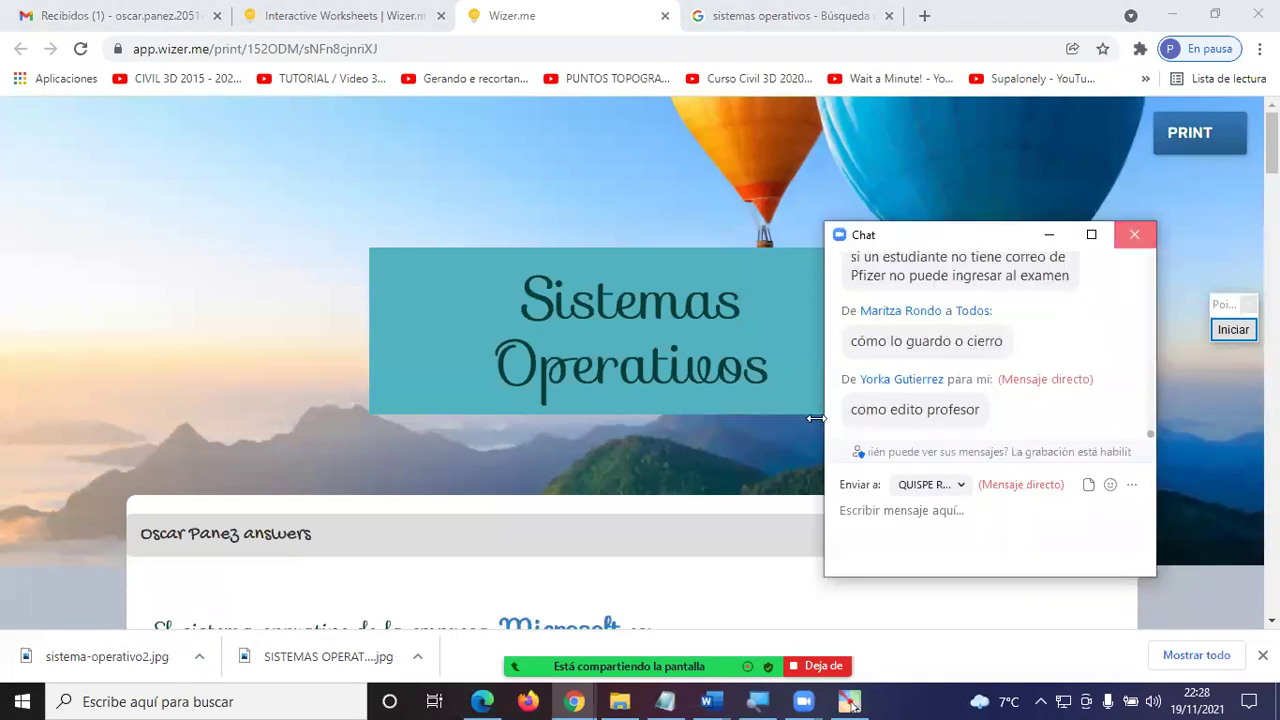
- Dismiss the meeting chat, return to the student answers page, and go back to the Wizer.me dashboard
{"action": "left_click", "coordinate": [800, 597]}
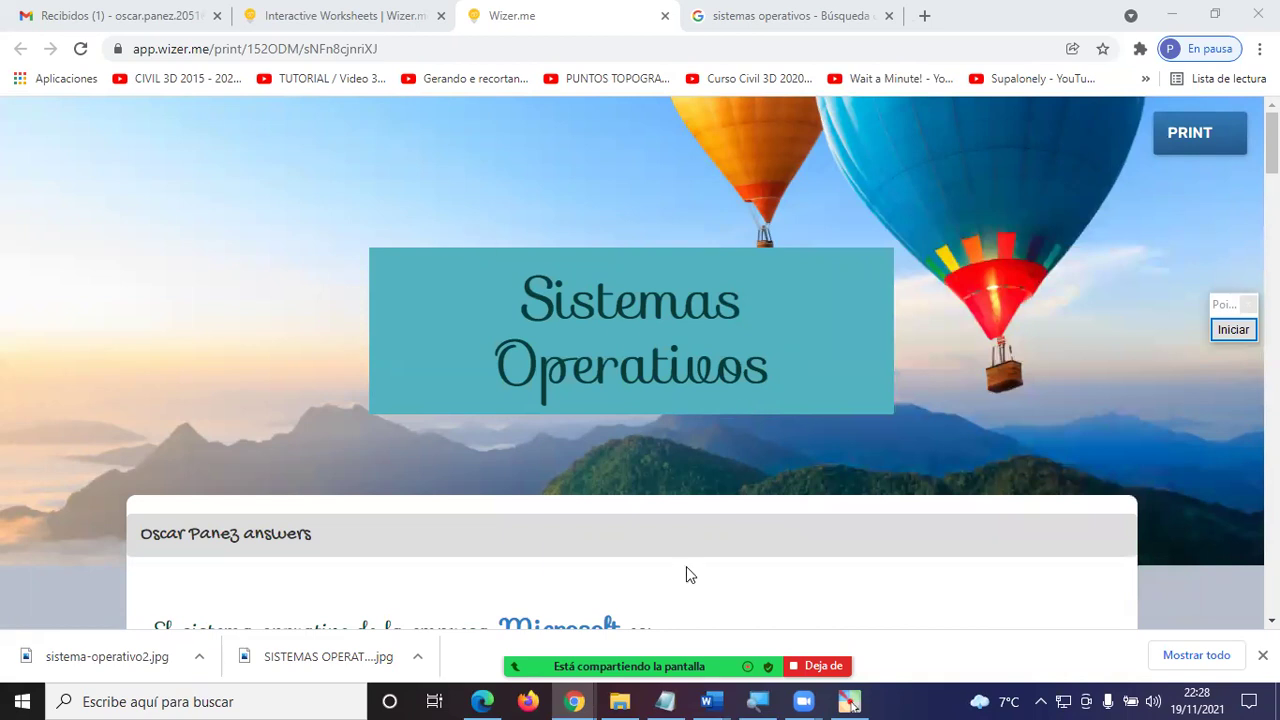
{"action": "left_click", "coordinate": [352, 22]}
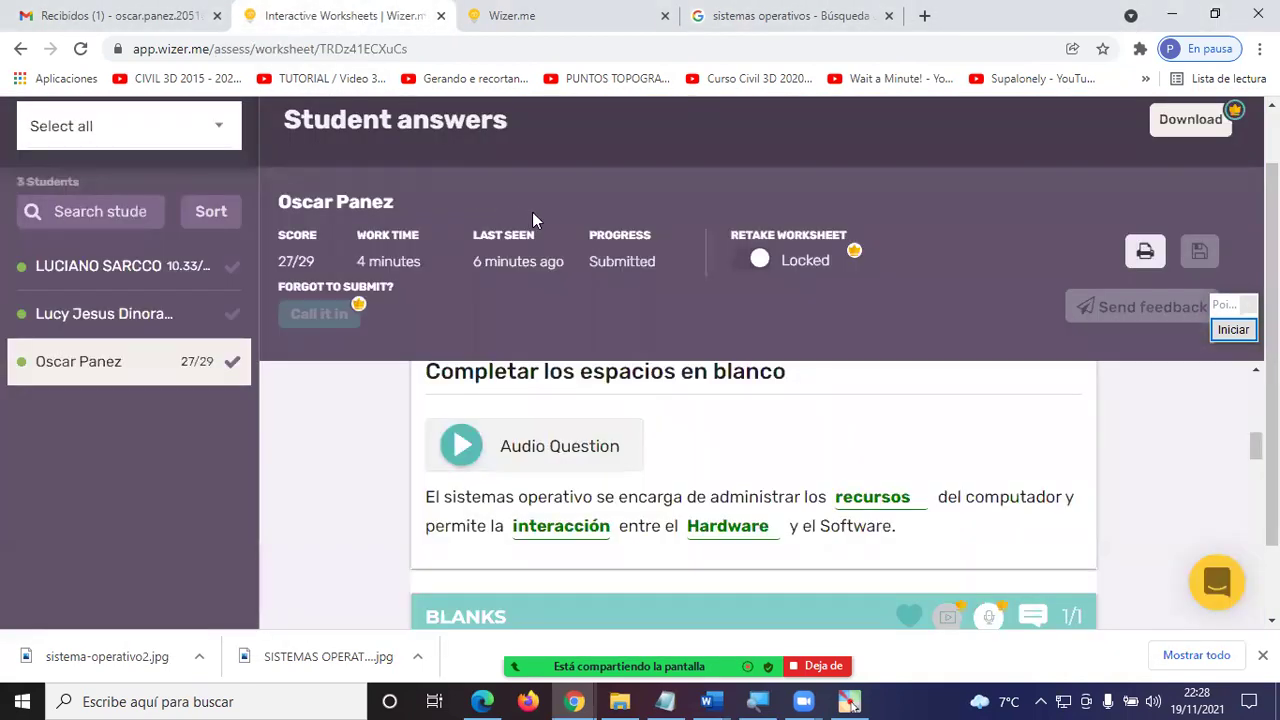
{"action": "scroll", "coordinate": [557, 274], "scroll_direction": "up", "scroll_amount": 1}
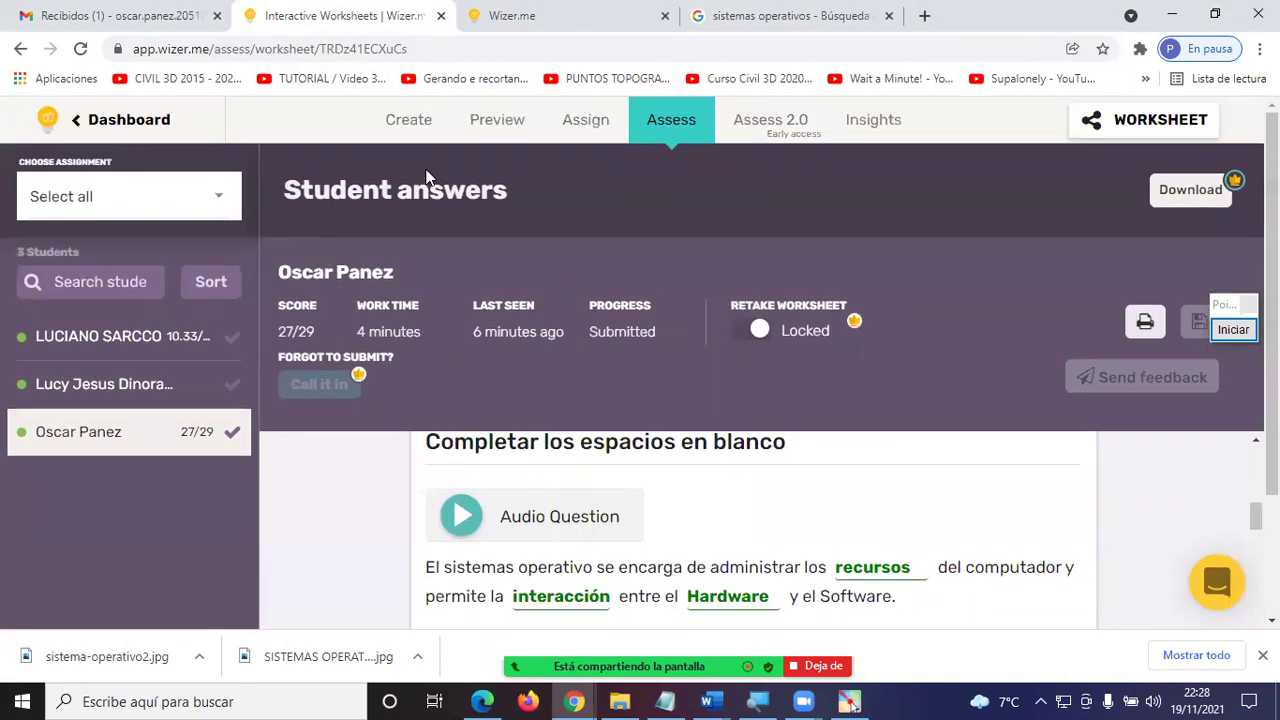
{"action": "scroll", "coordinate": [690, 482], "scroll_direction": "down", "scroll_amount": 3}
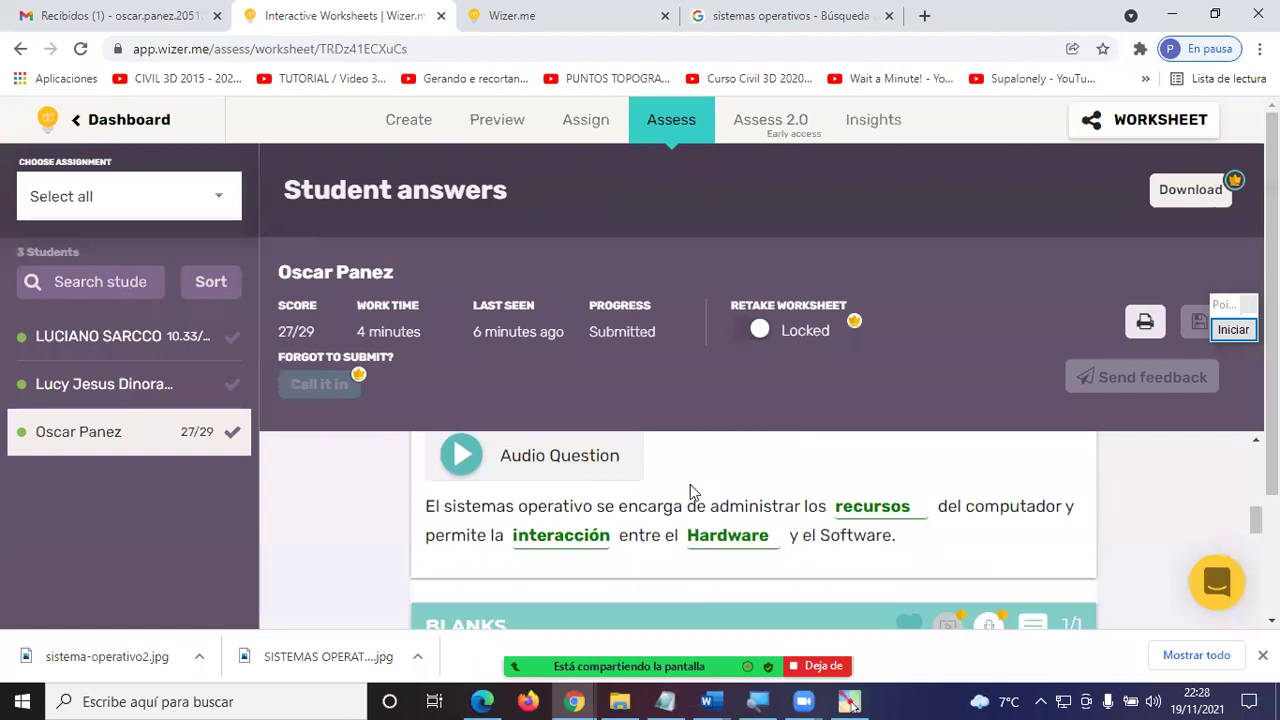
{"action": "scroll", "coordinate": [680, 522], "scroll_direction": "up", "scroll_amount": 3}
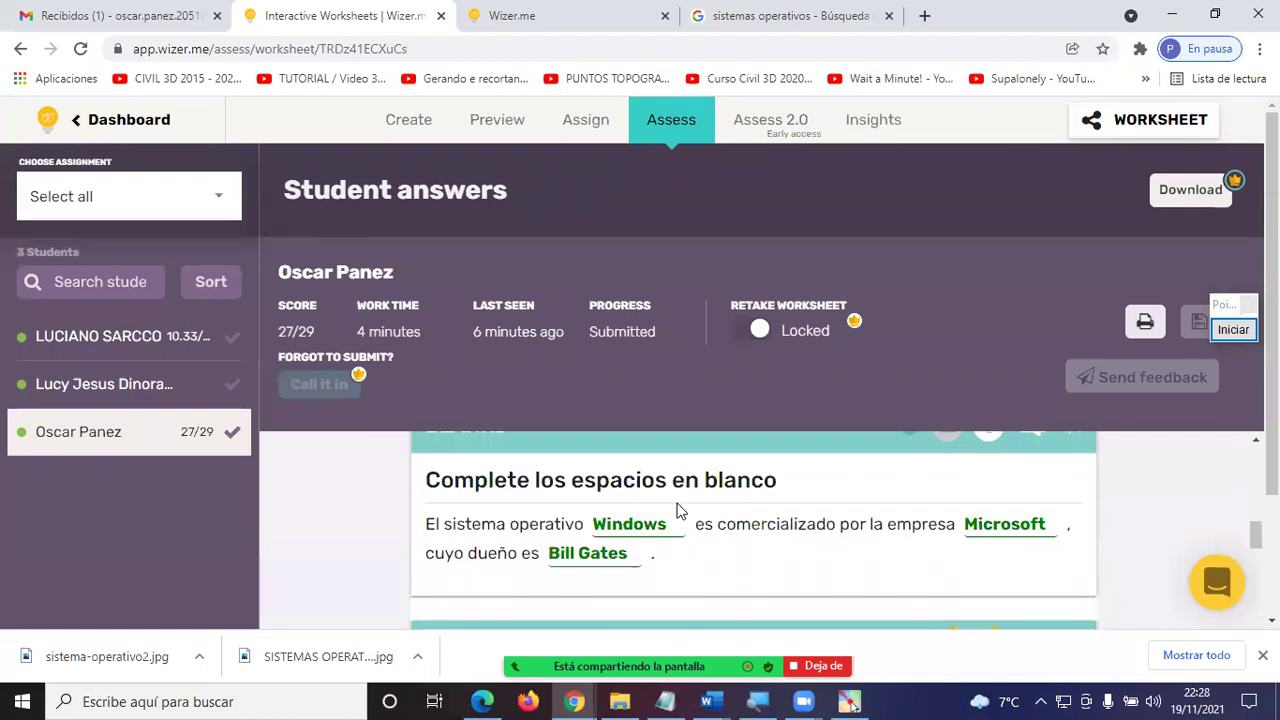
{"action": "left_click", "coordinate": [104, 126]}
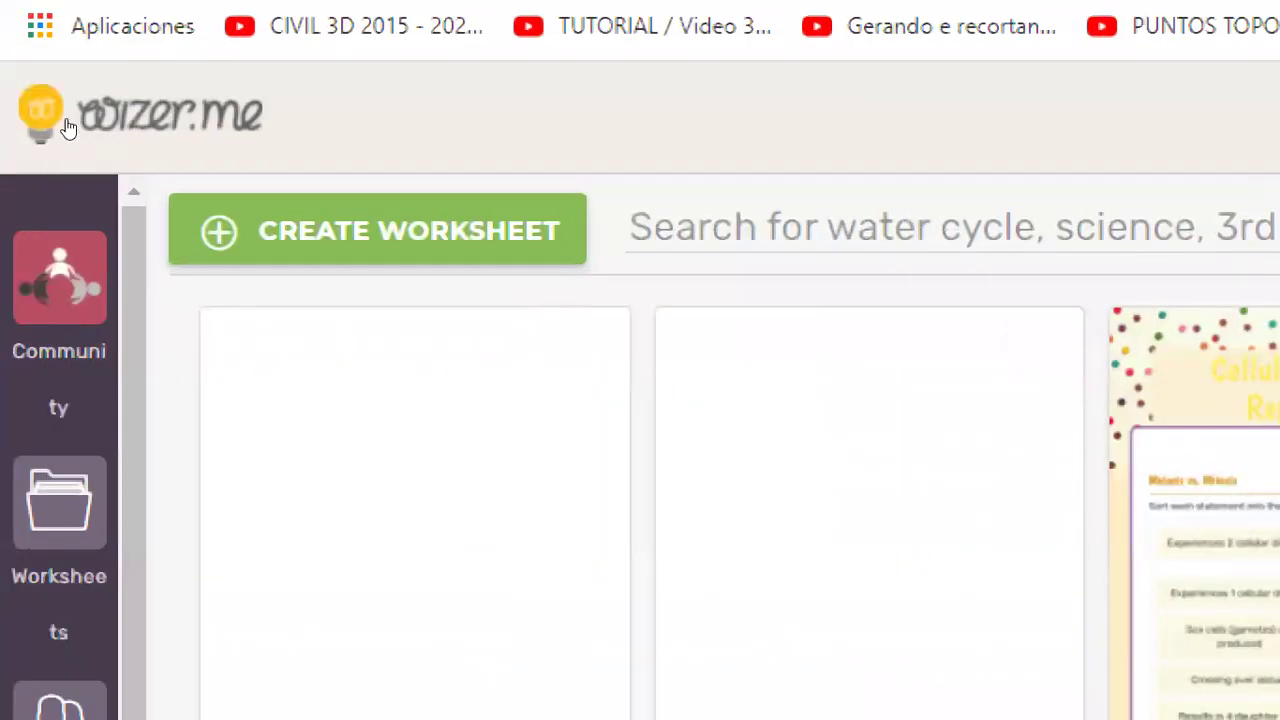
{"action": "left_click", "coordinate": [60, 125]}
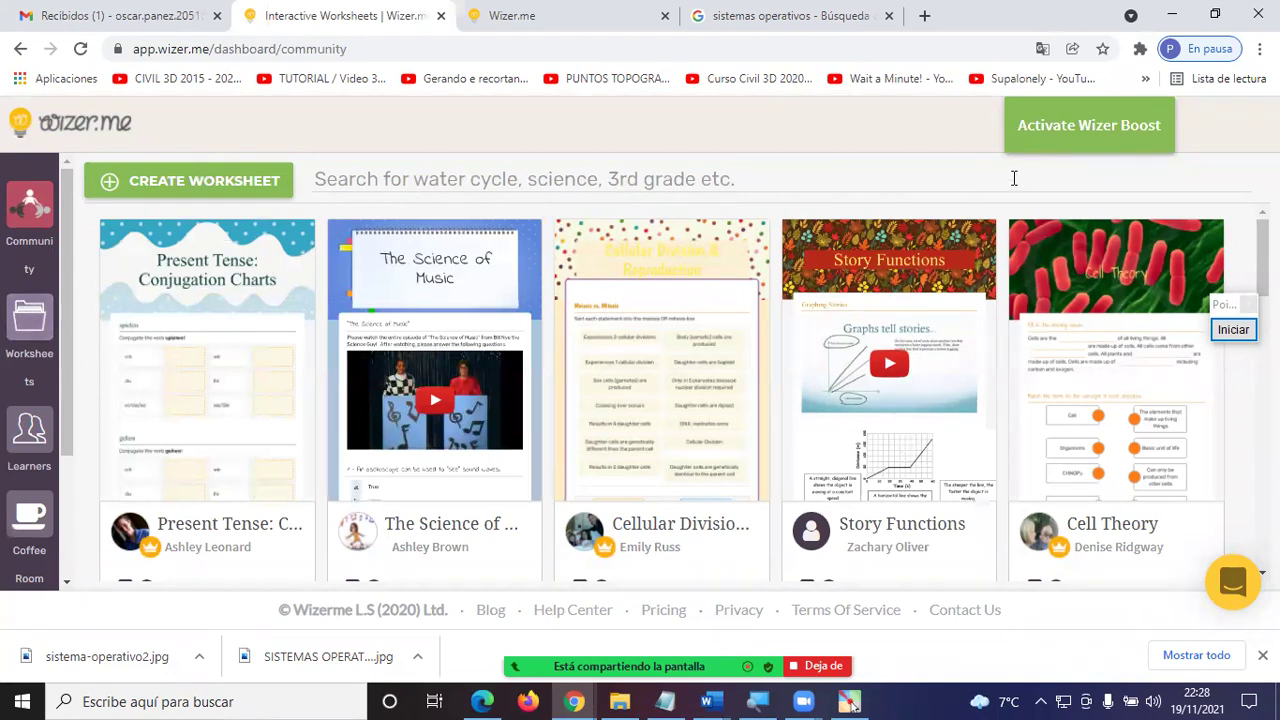
- Circle the Worksheets entry in red with an arrow pointing to it, end the annotation, and open the worksheet collection
{"action": "left_click", "coordinate": [1233, 329]}
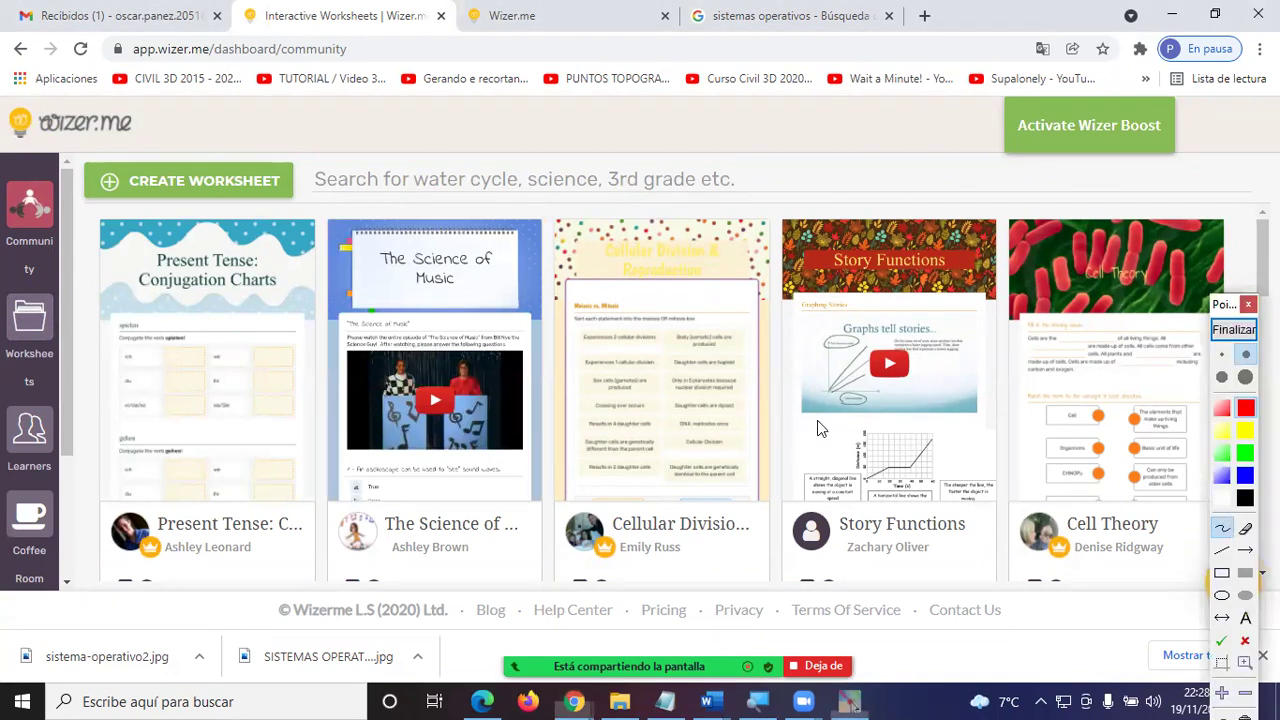
{"action": "mouse_move", "coordinate": [50, 252]}
{"action": "left_mouse_down"}
{"action": "mouse_move", "coordinate": [8, 370]}
{"action": "mouse_move", "coordinate": [100, 270]}
{"action": "mouse_move", "coordinate": [35, 242]}
{"action": "left_mouse_up"}
{"action": "mouse_move", "coordinate": [322, 230]}
{"action": "left_mouse_down"}
{"action": "mouse_move", "coordinate": [100, 324]}
{"action": "mouse_move", "coordinate": [60, 320]}
{"action": "left_mouse_up"}
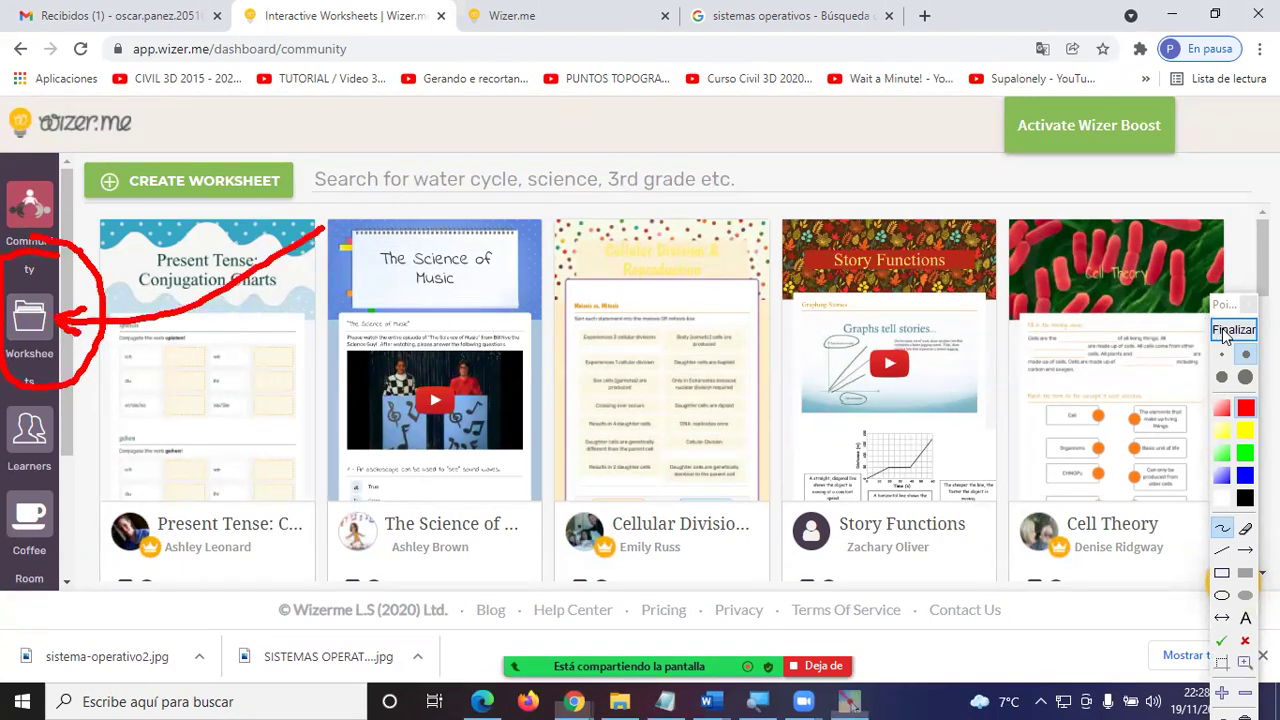
{"action": "left_click", "coordinate": [1233, 329]}
{"action": "left_click", "coordinate": [30, 319]}
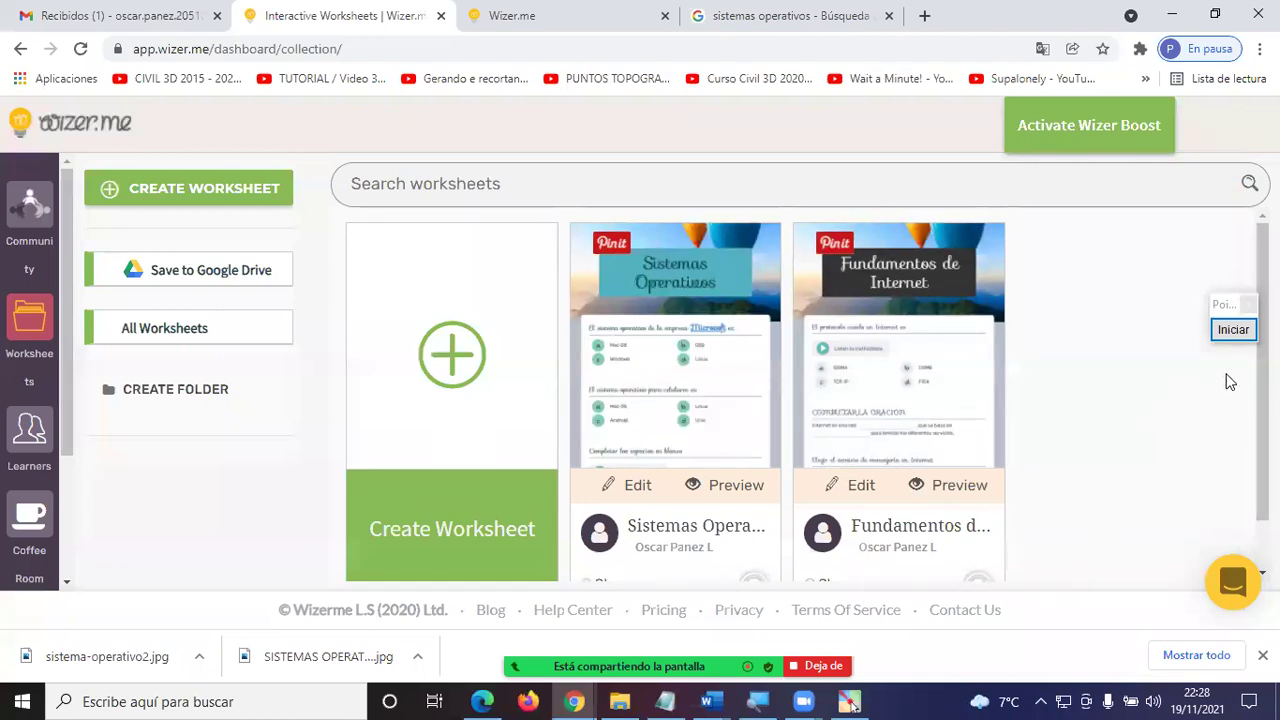
- Draw red arrows pointing to the Edit options of the Sistemas Operativos and Fundamentos de Internet worksheets
{"action": "left_click", "coordinate": [1233, 329]}
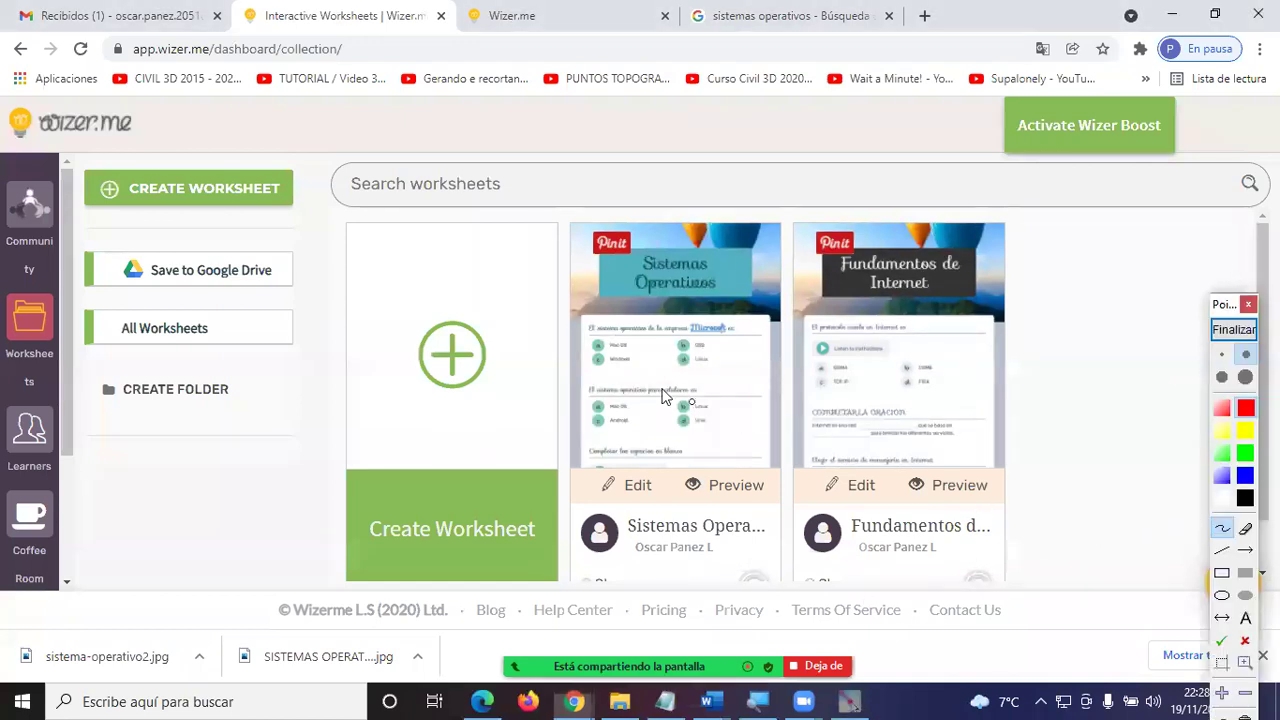
{"action": "mouse_move", "coordinate": [580, 342]}
{"action": "left_mouse_down"}
{"action": "mouse_move", "coordinate": [620, 458]}
{"action": "mouse_move", "coordinate": [640, 445]}
{"action": "left_mouse_up"}
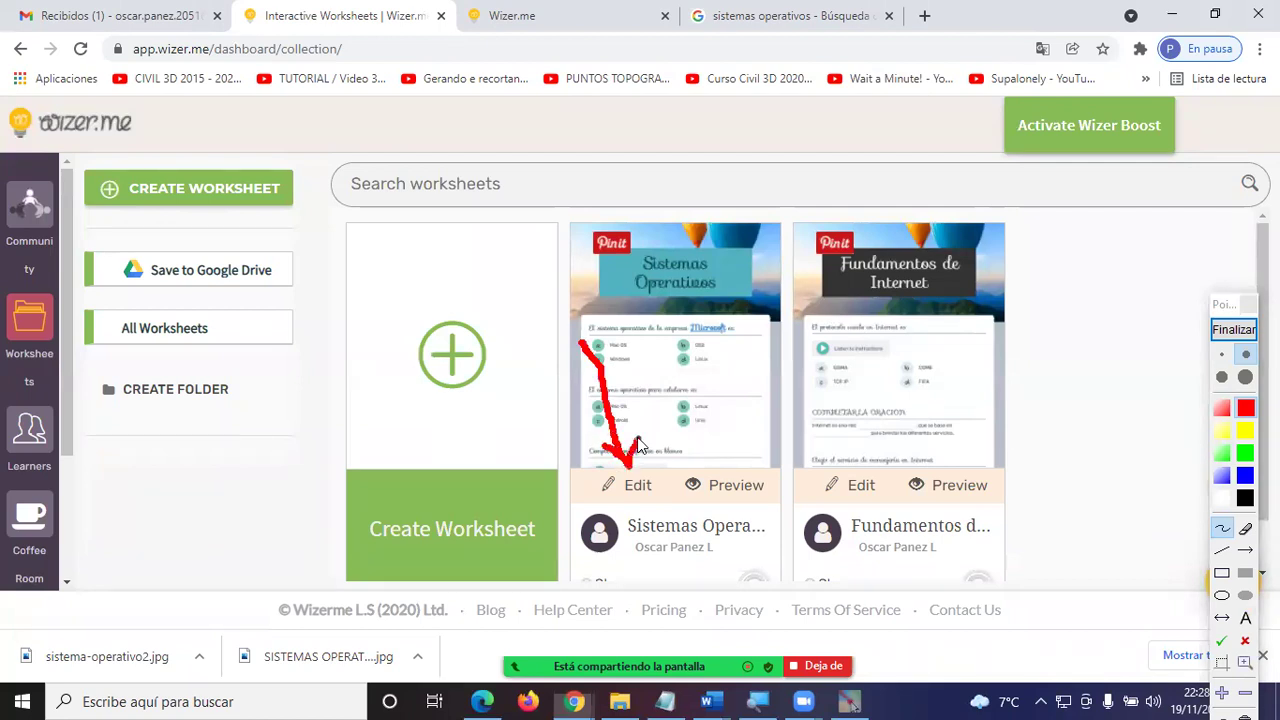
{"action": "mouse_move", "coordinate": [905, 363]}
{"action": "left_mouse_down"}
{"action": "mouse_move", "coordinate": [862, 450]}
{"action": "mouse_move", "coordinate": [836, 438]}
{"action": "mouse_move", "coordinate": [850, 470]}
{"action": "mouse_move", "coordinate": [906, 420]}
{"action": "left_mouse_up"}
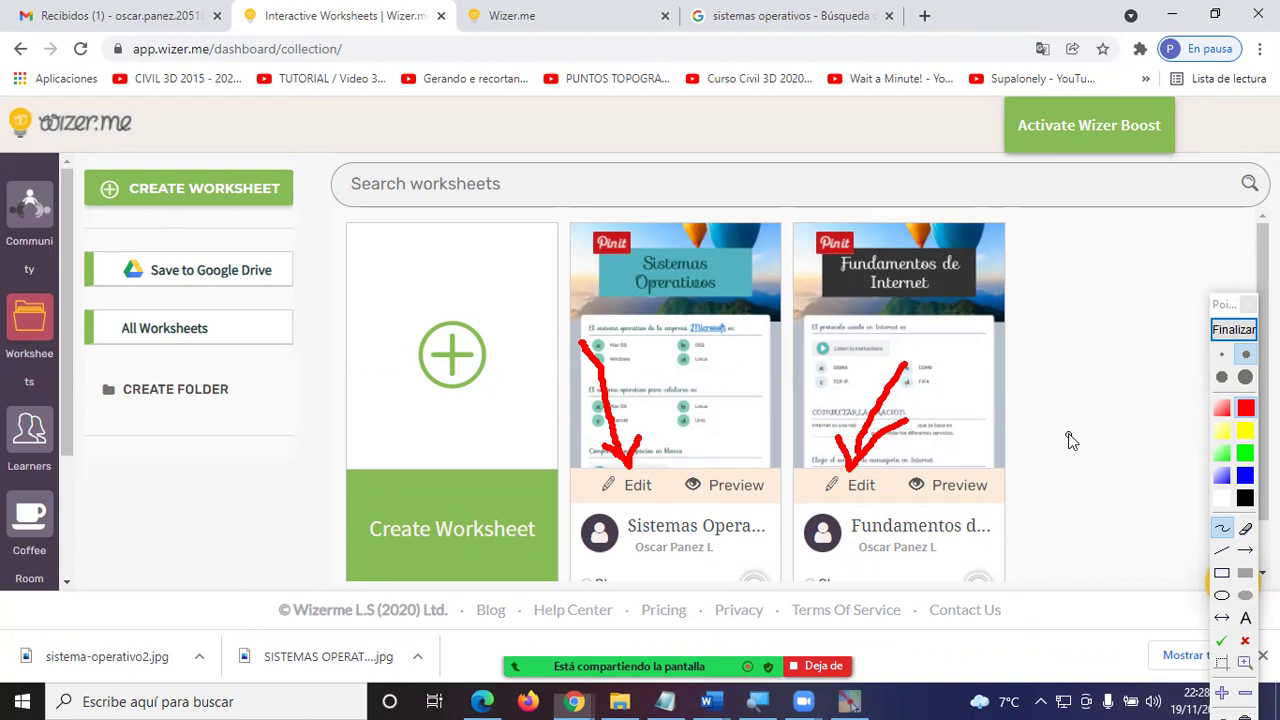
- Handwrite "Ayer" in red beside the Fundamentos de Internet worksheet and "Hoy" over the Sistemas Operativos worksheet
{"action": "mouse_move", "coordinate": [1021, 271]}
{"action": "left_mouse_down"}
{"action": "mouse_move", "coordinate": [1032, 268]}
{"action": "mouse_move", "coordinate": [1052, 314]}
{"action": "mouse_move", "coordinate": [1048, 295]}
{"action": "mouse_move", "coordinate": [1055, 370]}
{"action": "left_mouse_up"}
{"action": "mouse_move", "coordinate": [1102, 287]}
{"action": "left_mouse_down"}
{"action": "mouse_move", "coordinate": [1140, 290]}
{"action": "mouse_move", "coordinate": [1165, 255]}
{"action": "left_mouse_up"}
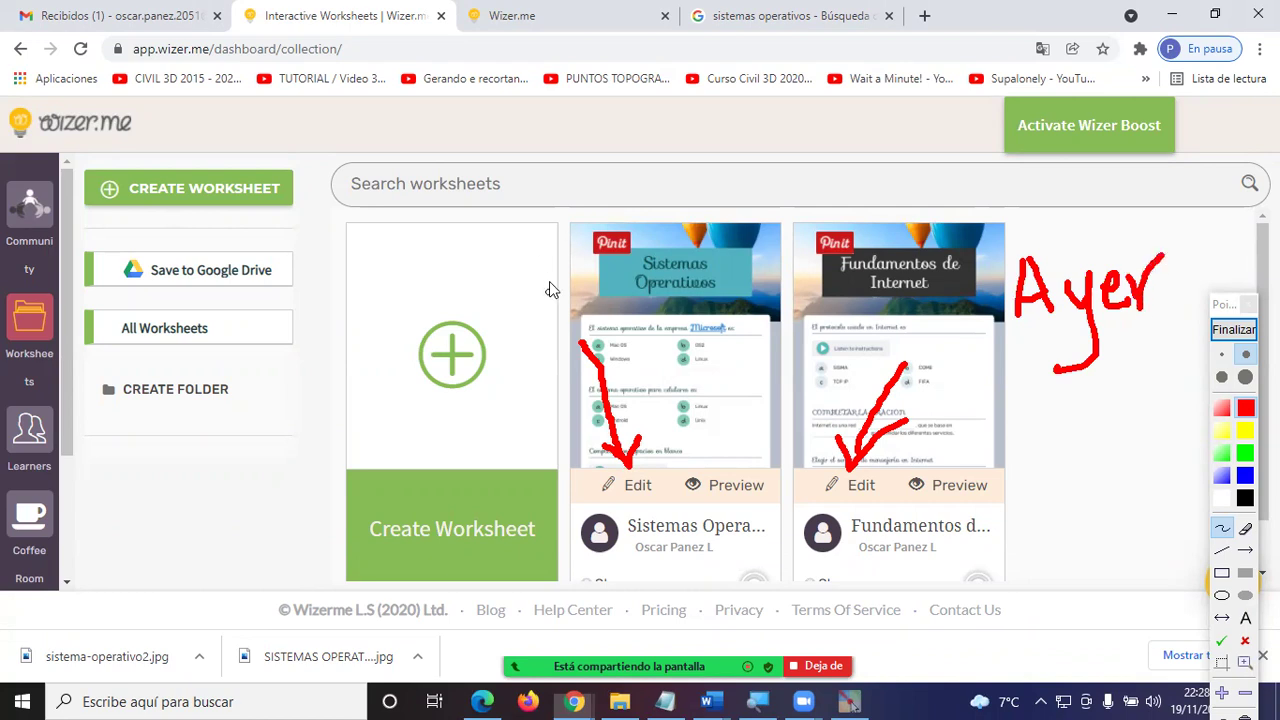
{"action": "left_click_drag", "start_coordinate": [507, 262], "coordinate": [553, 340]}
{"action": "left_click_drag", "start_coordinate": [553, 243], "coordinate": [556, 335]}
{"action": "mouse_move", "coordinate": [518, 295]}
{"action": "left_mouse_down"}
{"action": "mouse_move", "coordinate": [563, 283]}
{"action": "mouse_move", "coordinate": [630, 292]}
{"action": "left_mouse_up"}
{"action": "left_click_drag", "start_coordinate": [646, 264], "coordinate": [605, 318]}
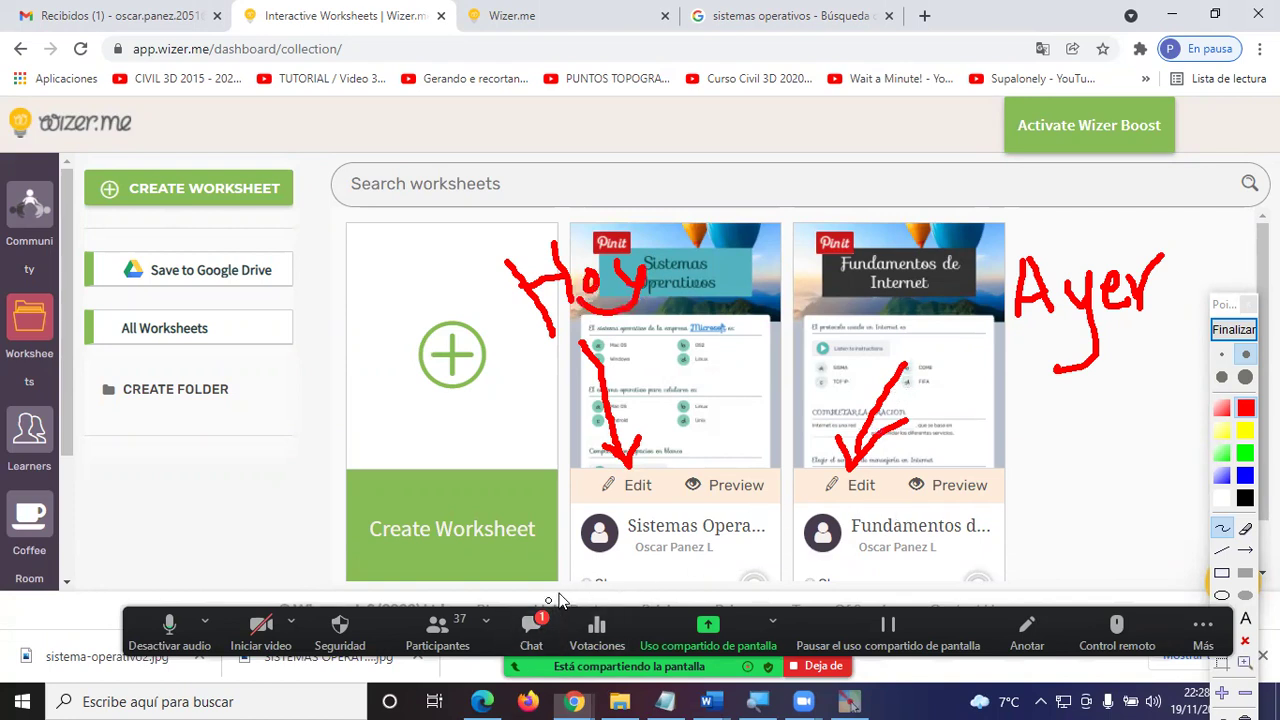
- Check the meeting chat, clear the screen annotations, and open the Sistemas Operativos worksheet for editing
{"action": "left_click", "coordinate": [531, 628]}
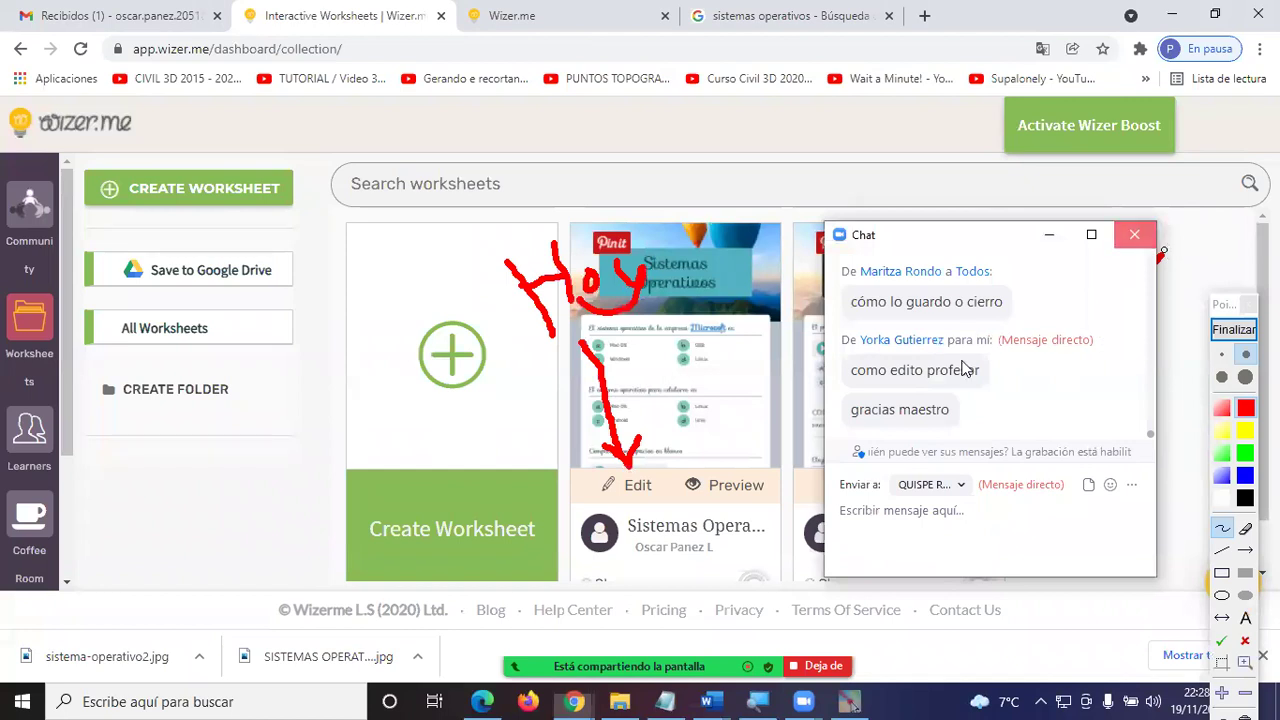
{"action": "key", "text": "alt+h"}
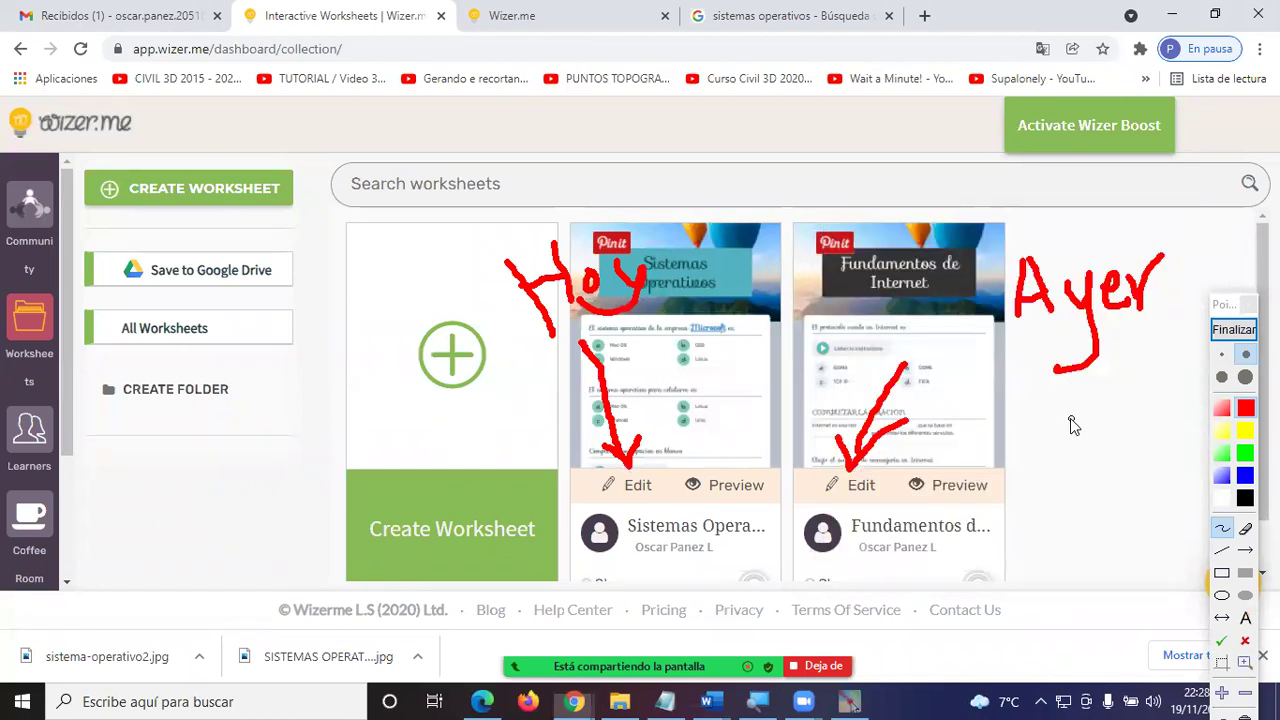
{"action": "left_click", "coordinate": [1233, 329]}
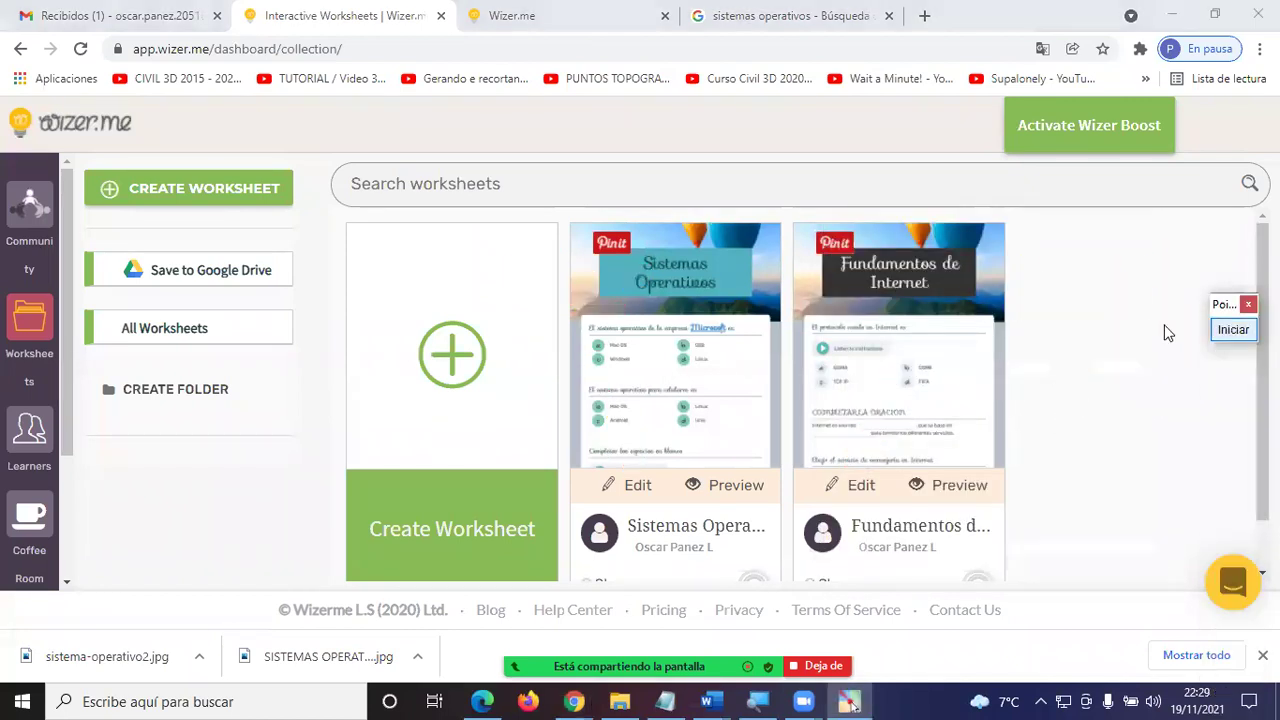
{"action": "left_click", "coordinate": [637, 485]}
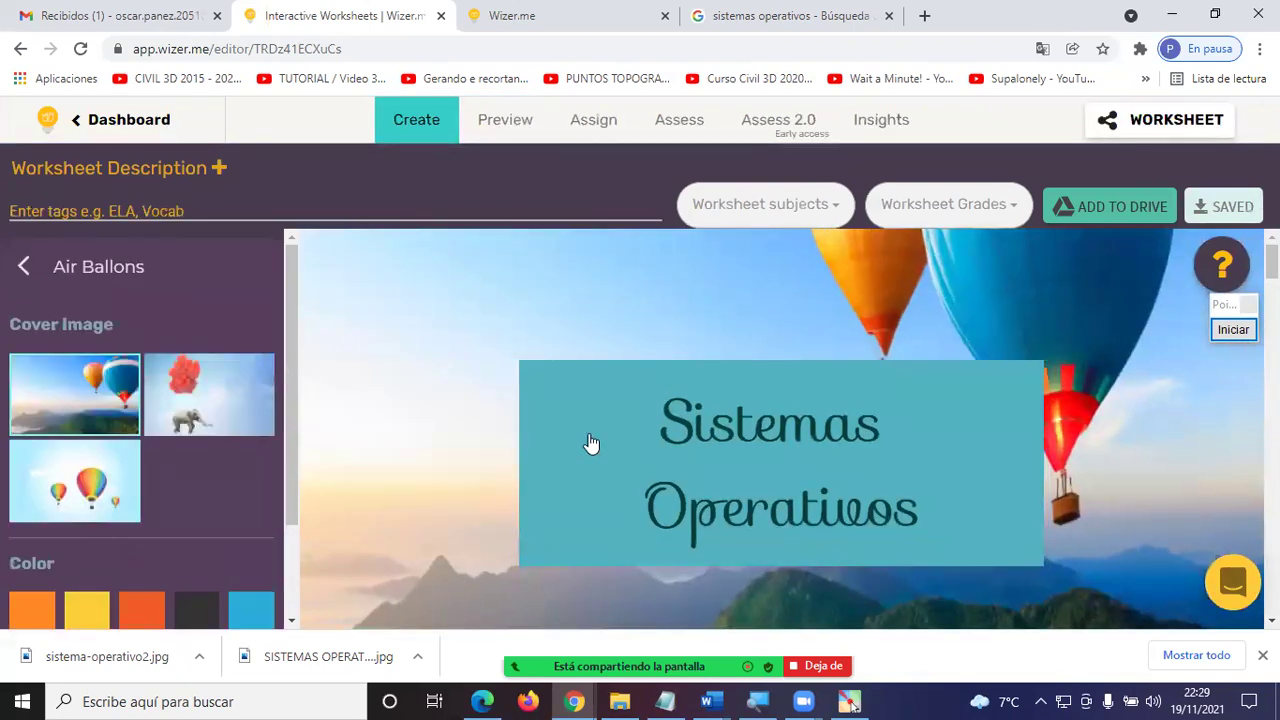
- Look through the questions of the Sistemas Operativos worksheet and the edit and delete options offered for each one
{"action": "scroll", "coordinate": [591, 443], "scroll_direction": "down", "scroll_amount": 15}
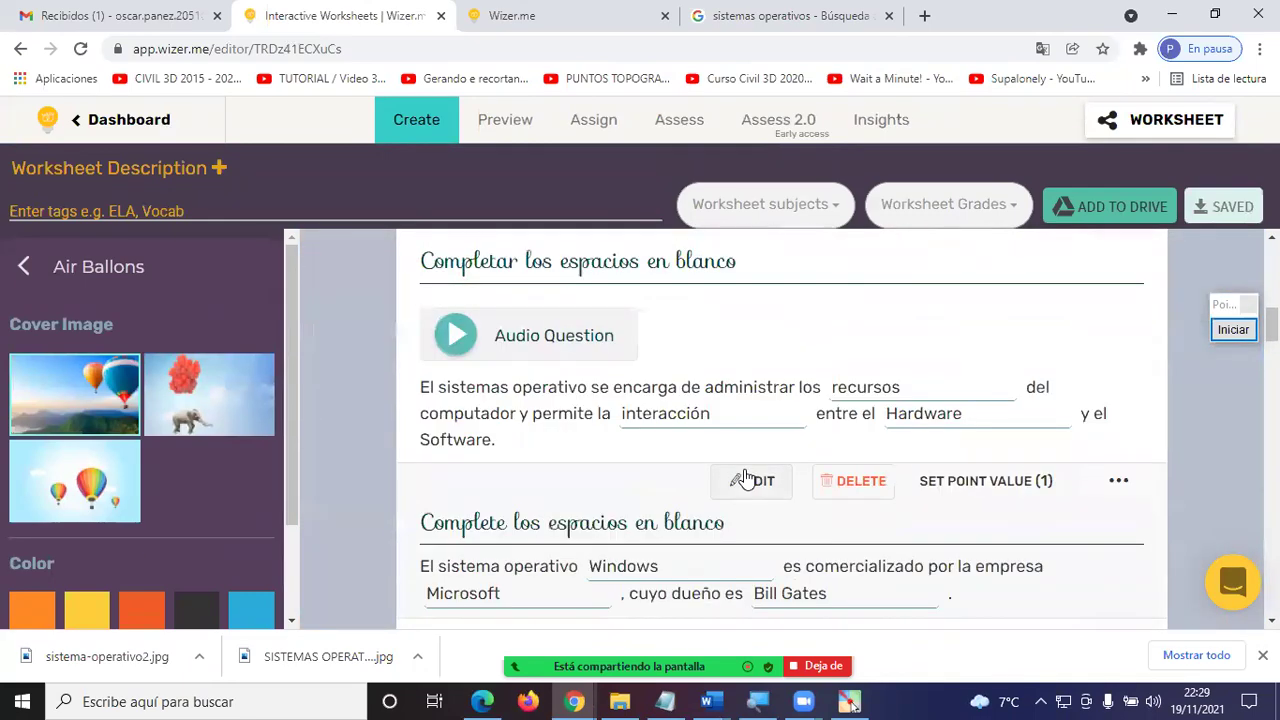
{"action": "scroll", "coordinate": [748, 475], "scroll_direction": "up", "scroll_amount": 1}
{"action": "scroll", "coordinate": [750, 475], "scroll_direction": "down", "scroll_amount": 5}
{"action": "scroll", "coordinate": [754, 474], "scroll_direction": "up", "scroll_amount": 2}
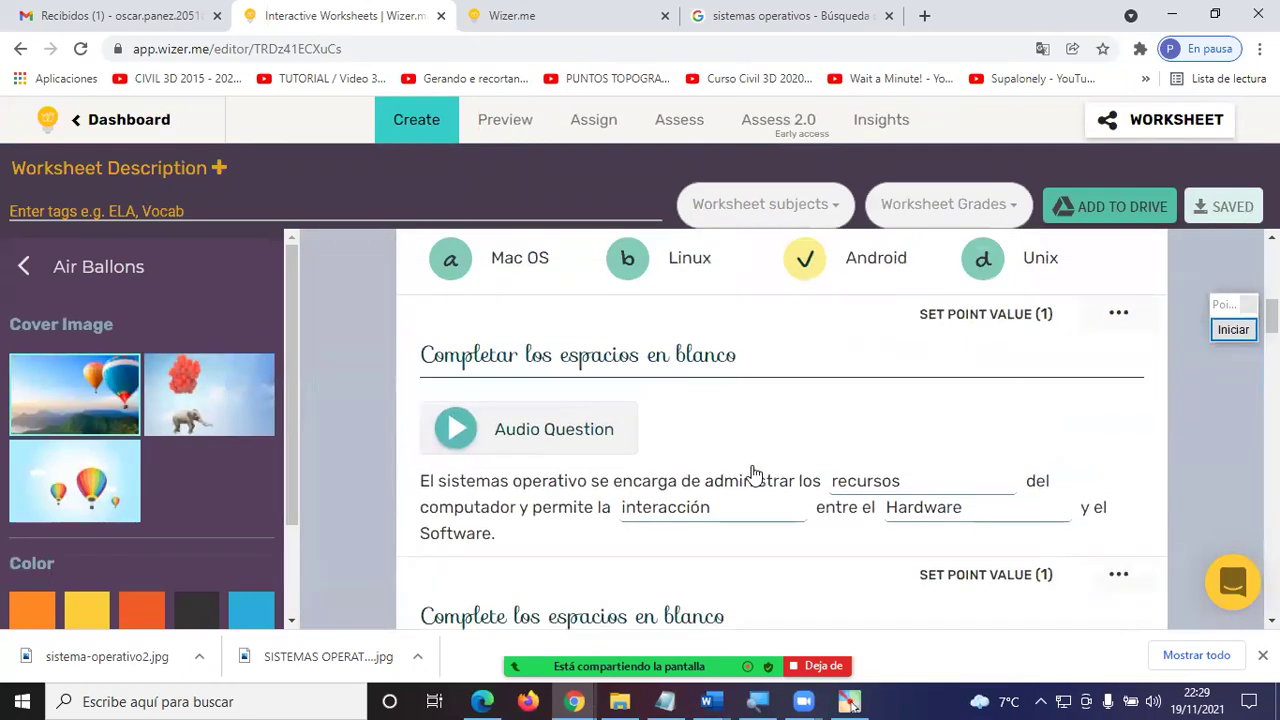
{"action": "scroll", "coordinate": [754, 474], "scroll_direction": "up", "scroll_amount": 1}
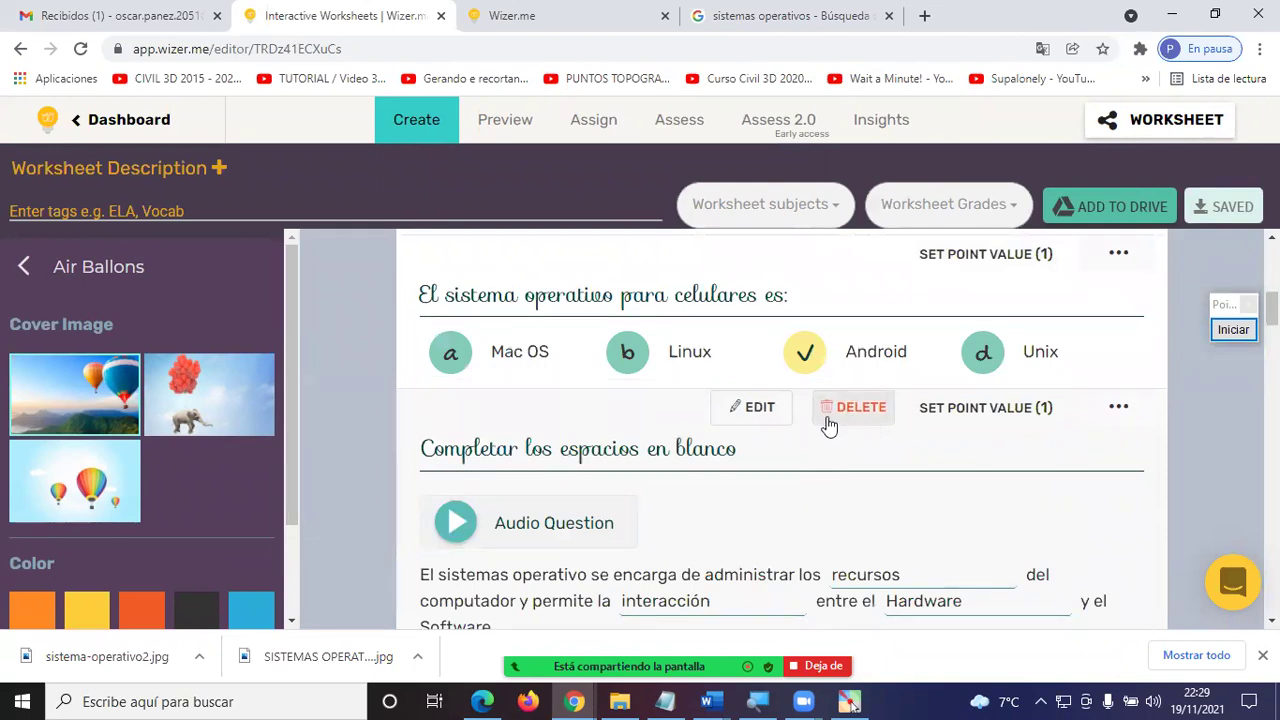
{"action": "scroll", "coordinate": [726, 460], "scroll_direction": "down", "scroll_amount": 2}
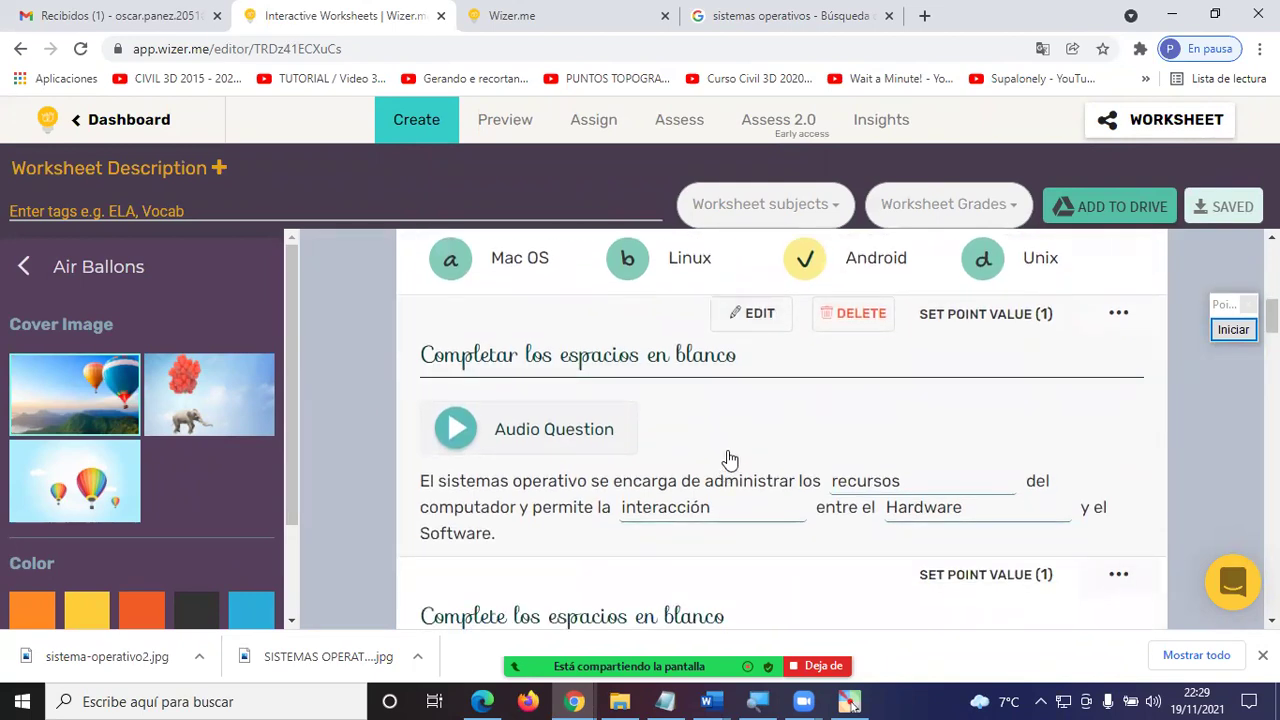
{"action": "scroll", "coordinate": [726, 458], "scroll_direction": "up", "scroll_amount": 4}
{"action": "mouse_move", "coordinate": [794, 505]}
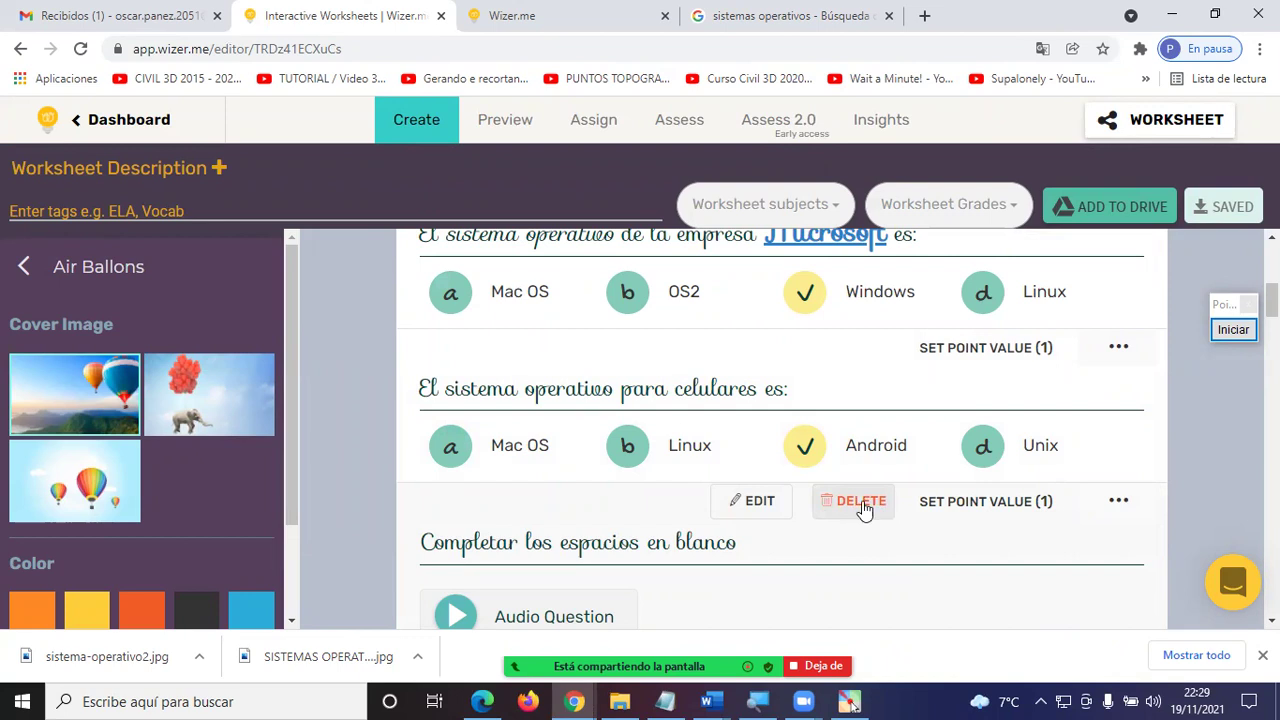
{"action": "mouse_move", "coordinate": [872, 512]}
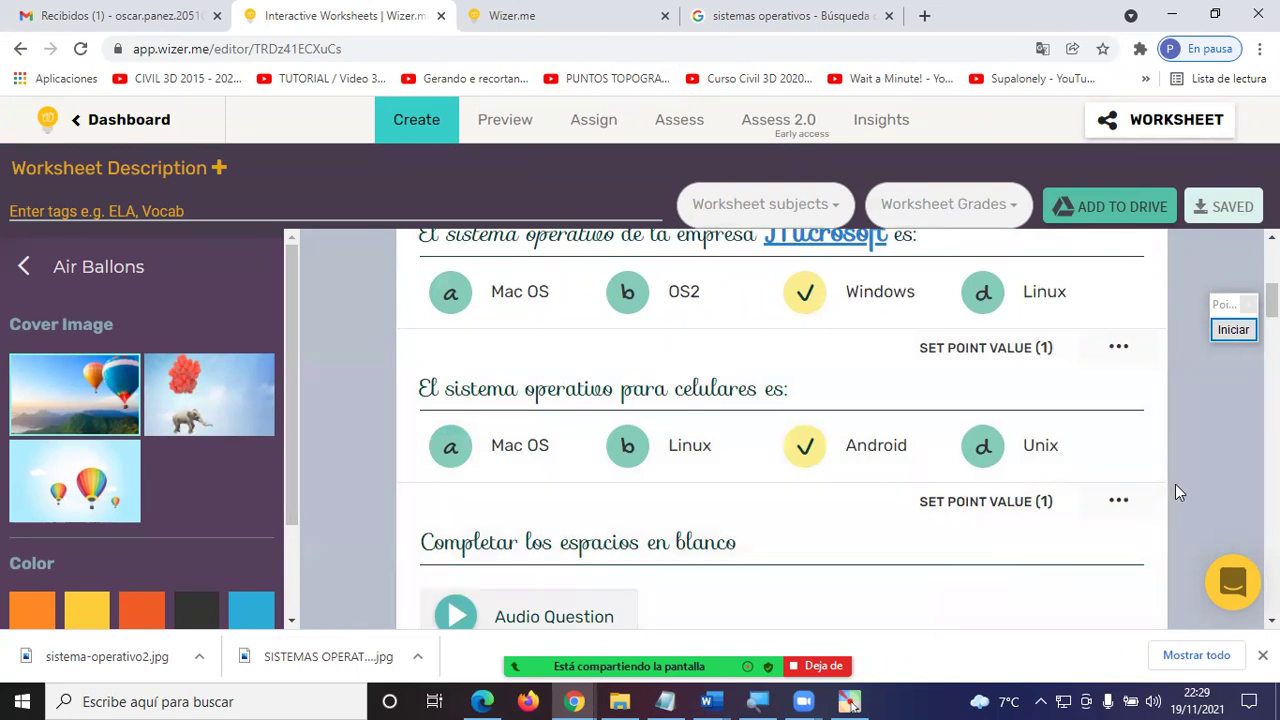
{"action": "scroll", "coordinate": [1182, 472], "scroll_direction": "up", "scroll_amount": 1}
{"action": "scroll", "coordinate": [1170, 455], "scroll_direction": "up", "scroll_amount": 2}
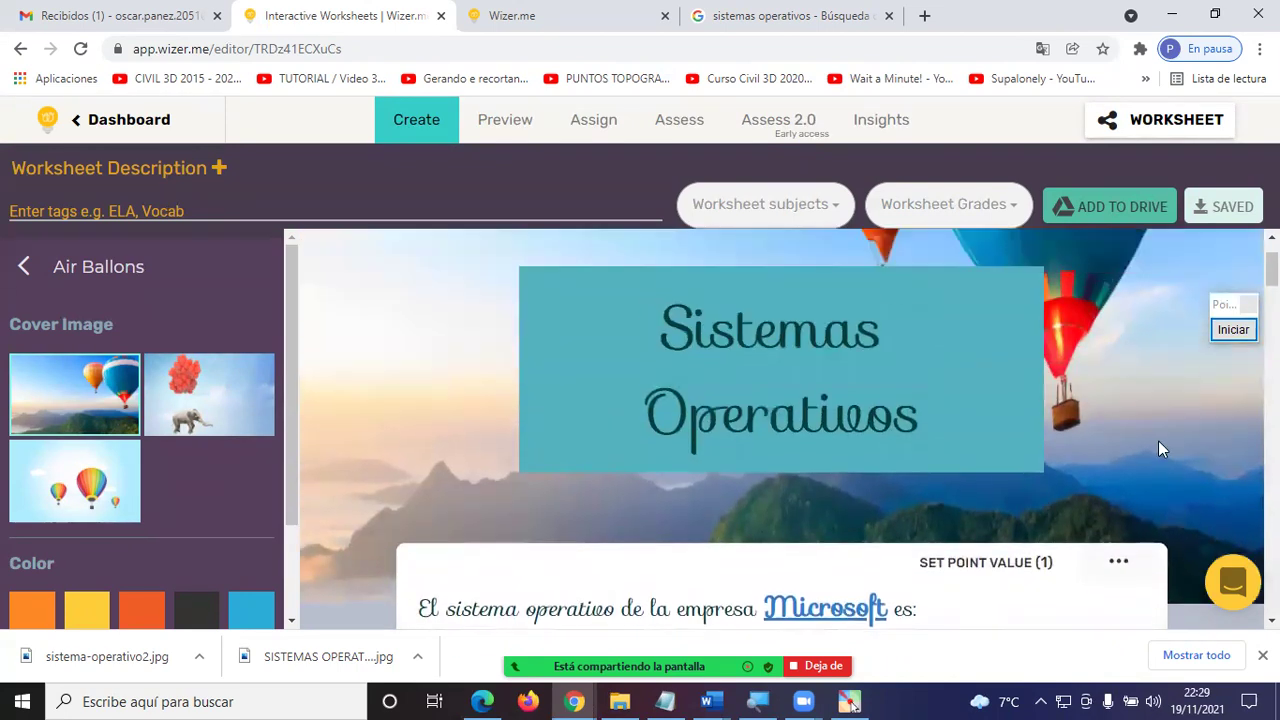
{"action": "scroll", "coordinate": [1190, 409], "scroll_direction": "up", "scroll_amount": 1}
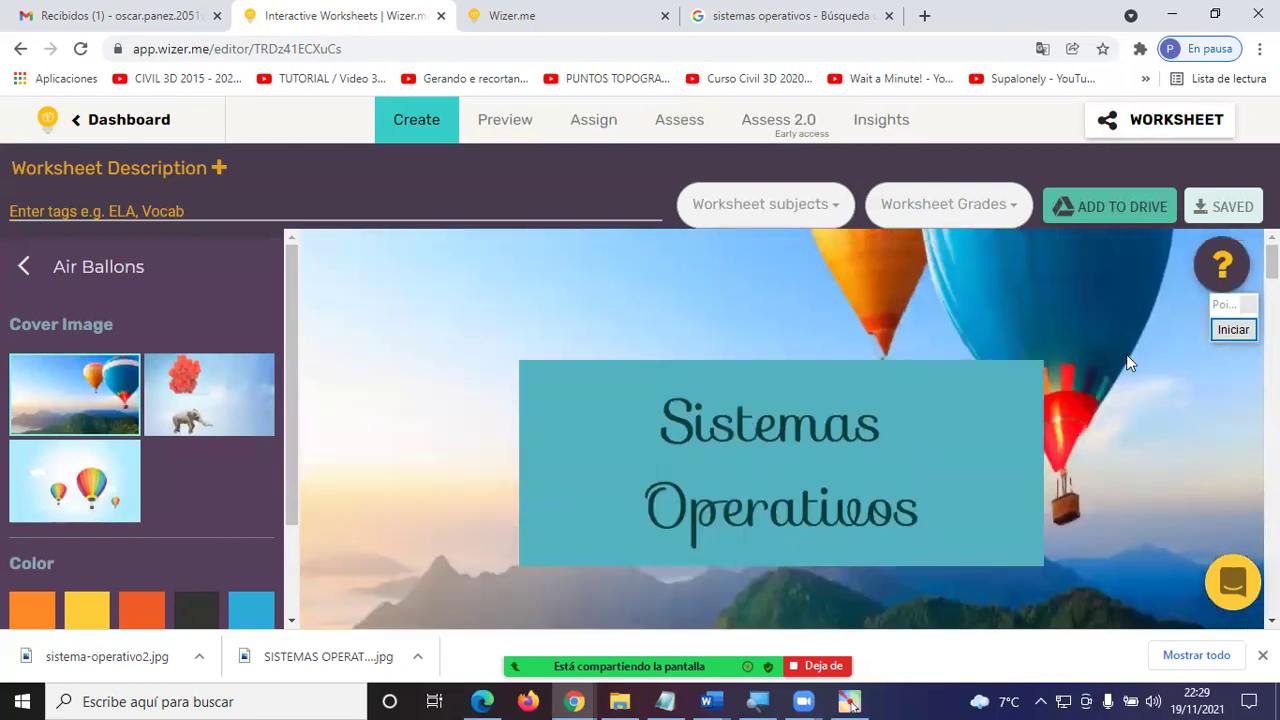
{"action": "scroll", "coordinate": [782, 268], "scroll_direction": "down", "scroll_amount": 2}
{"action": "scroll", "coordinate": [783, 268], "scroll_direction": "up", "scroll_amount": 2}
{"action": "scroll", "coordinate": [785, 268], "scroll_direction": "down", "scroll_amount": 1}
{"action": "scroll", "coordinate": [790, 278], "scroll_direction": "down", "scroll_amount": 10}
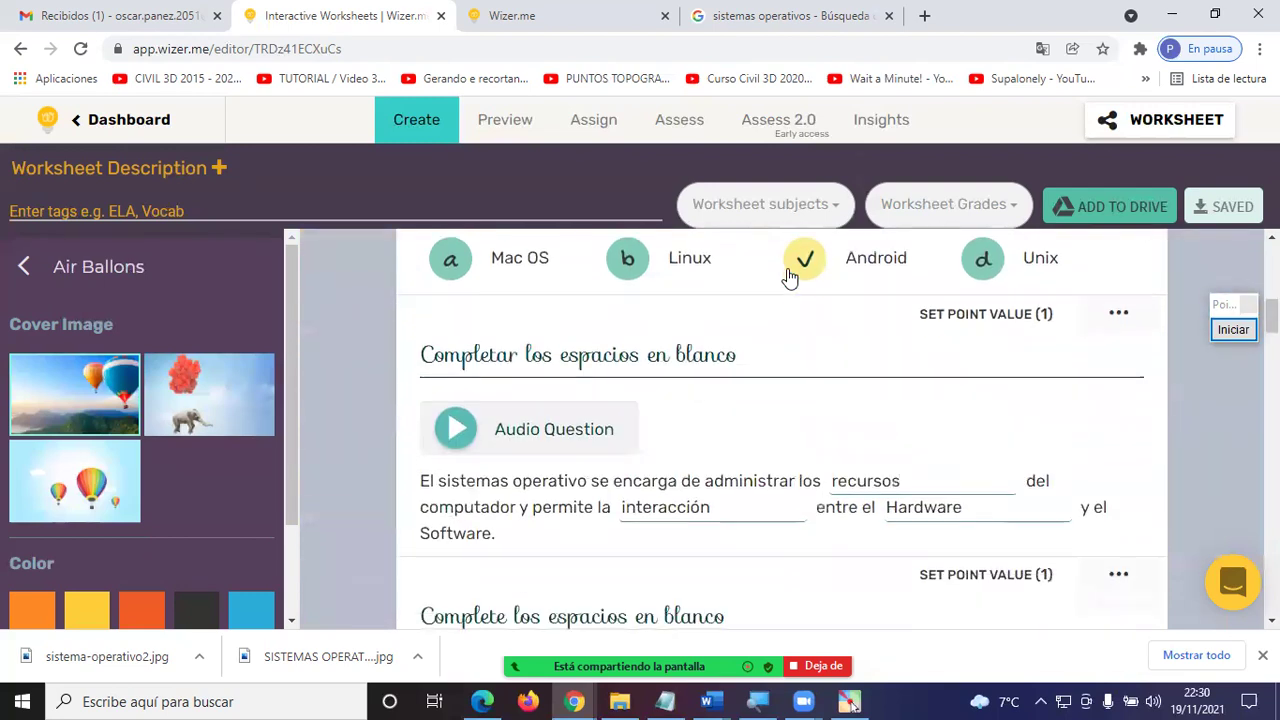
{"action": "scroll", "coordinate": [790, 278], "scroll_direction": "down", "scroll_amount": 6}
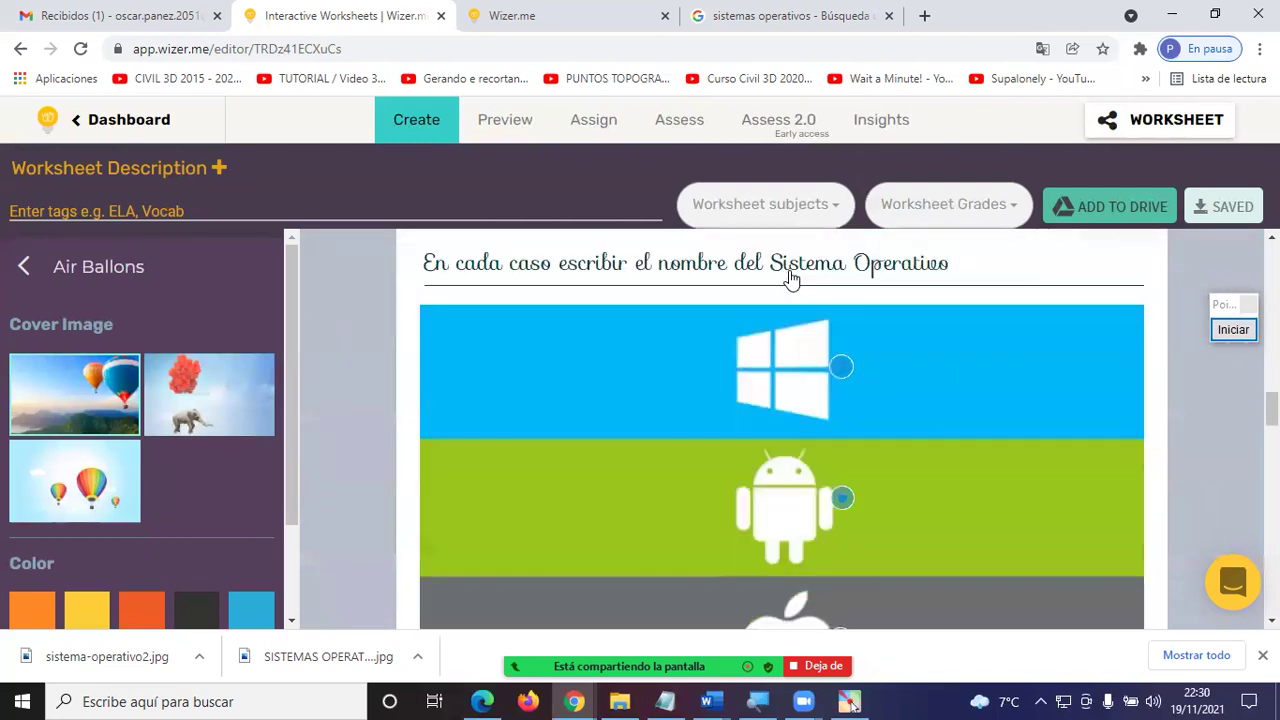
{"action": "scroll", "coordinate": [698, 466], "scroll_direction": "up", "scroll_amount": 1}
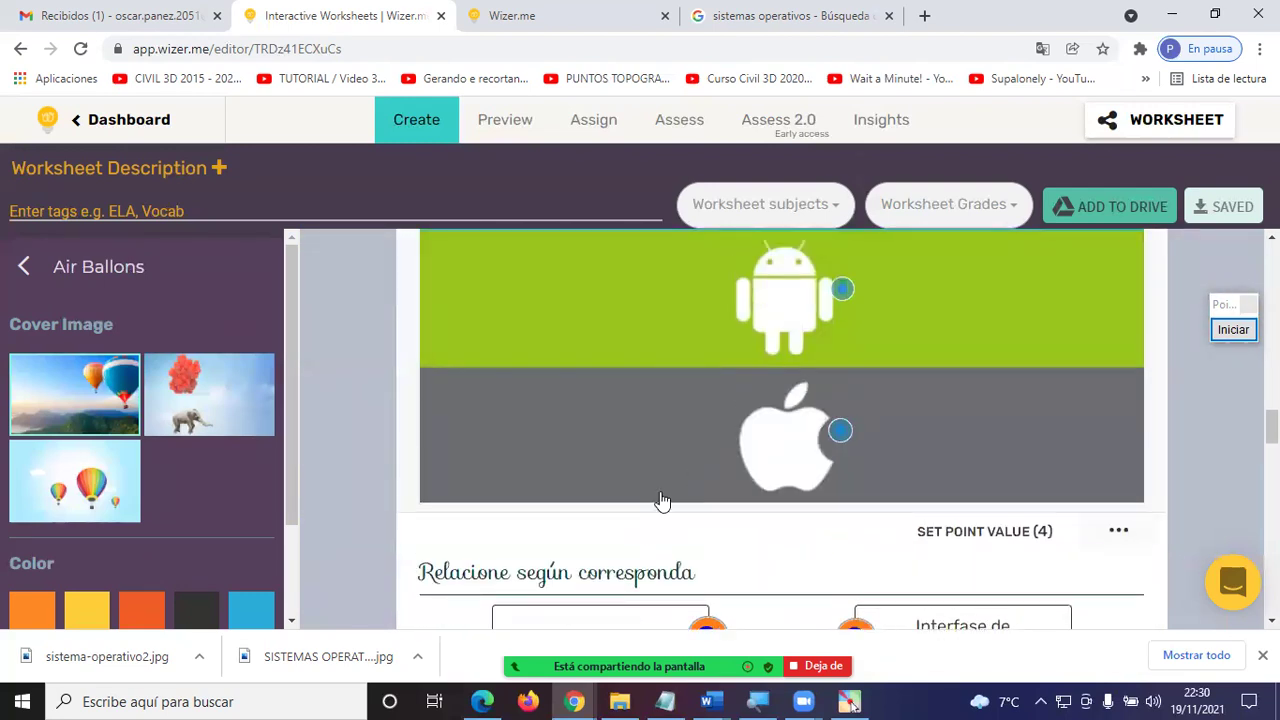
- Close the spare Wizer.me browser tab and check the new messages in the meeting chat
{"action": "left_click", "coordinate": [665, 16]}
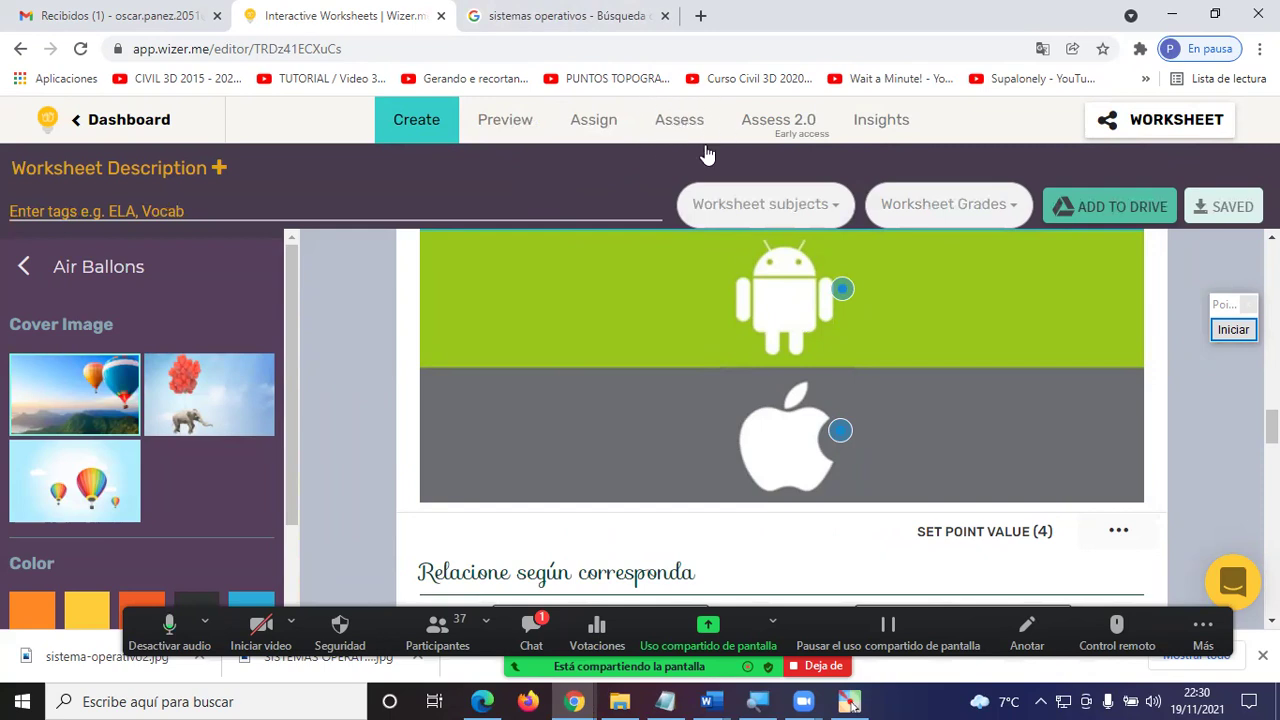
{"action": "mouse_move", "coordinate": [625, 580]}
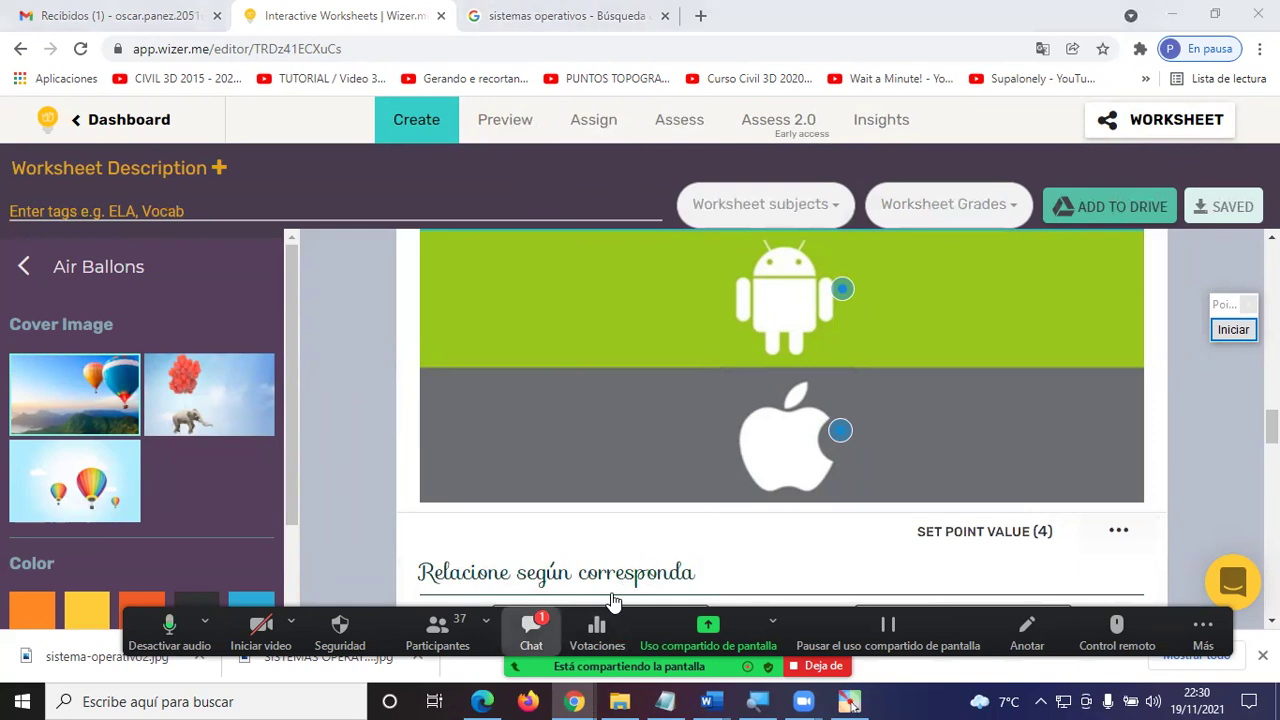
{"action": "left_click", "coordinate": [531, 628]}
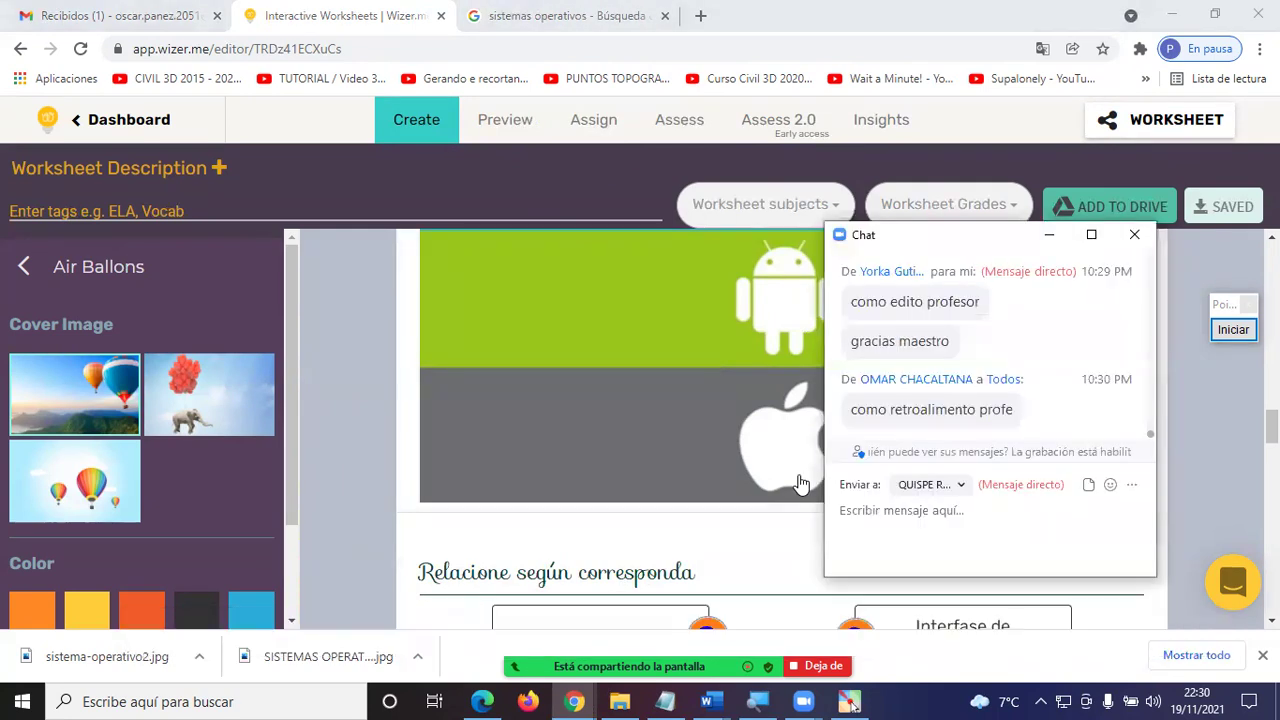
{"action": "left_click", "coordinate": [1134, 234]}
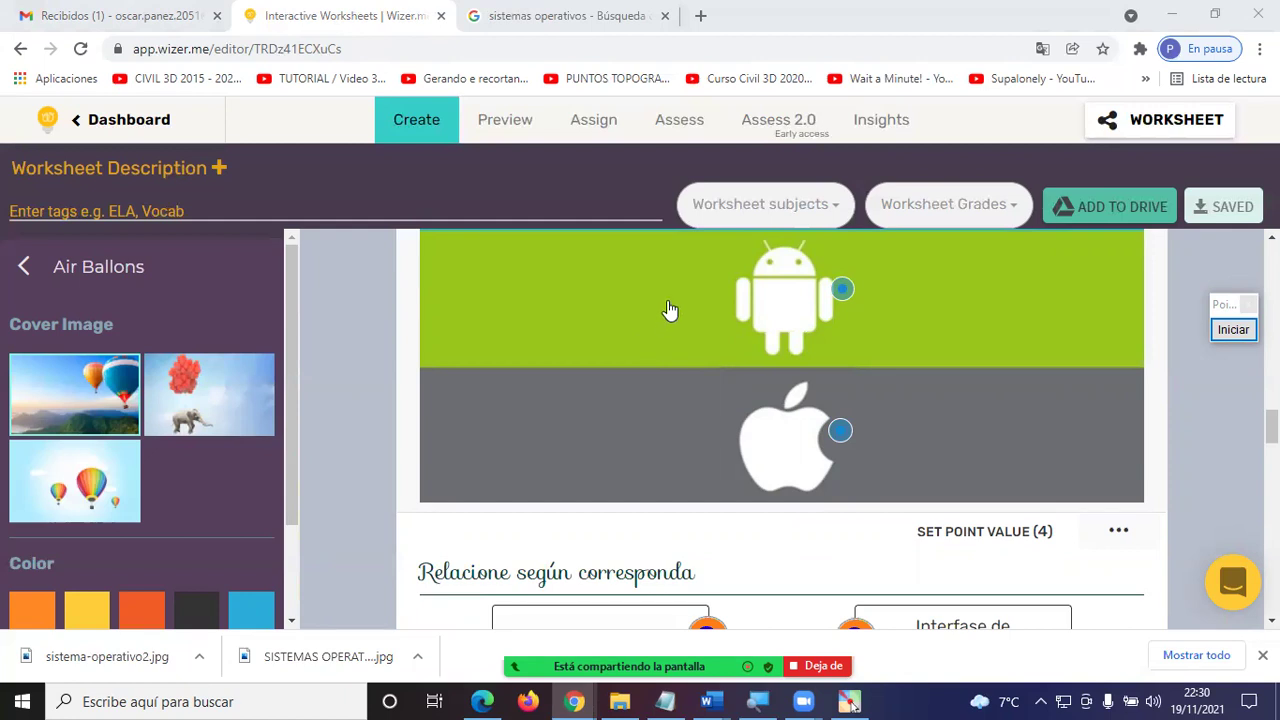
- Open the worksheet's student answers for assessment and select the third student's submission
{"action": "scroll", "coordinate": [728, 405], "scroll_direction": "up", "scroll_amount": 1}
{"action": "scroll", "coordinate": [728, 405], "scroll_direction": "up", "scroll_amount": 15}
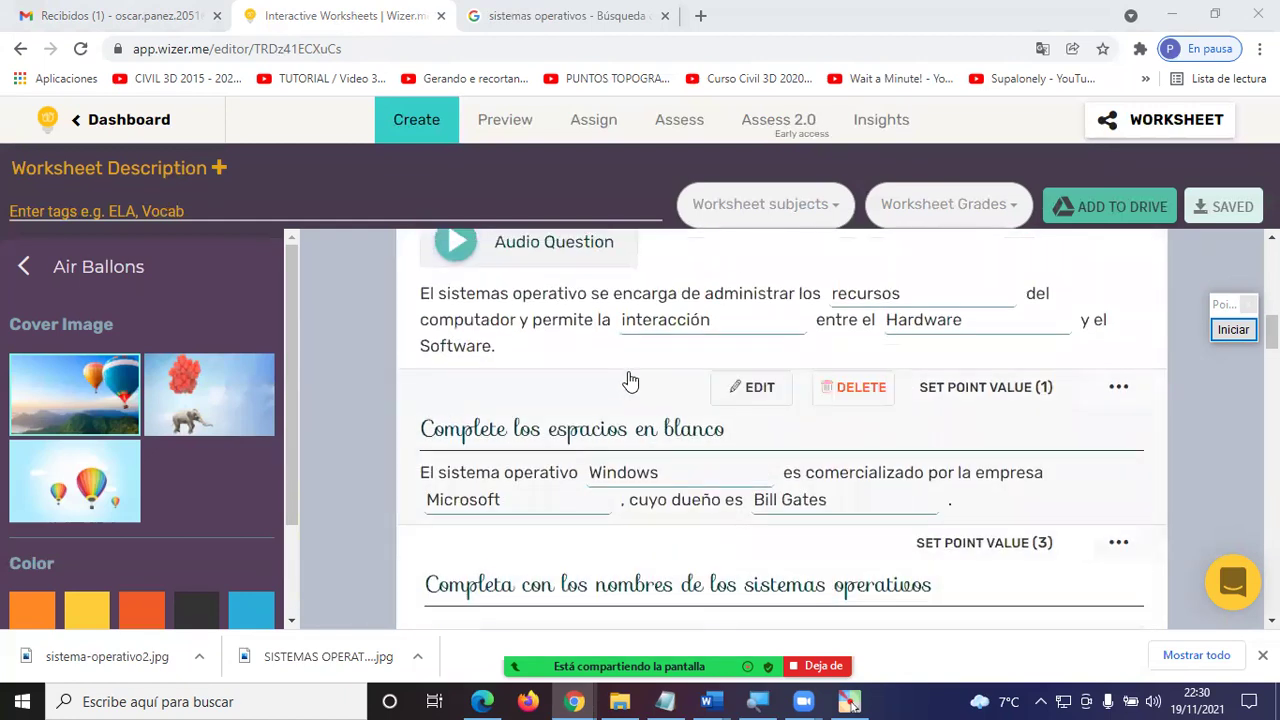
{"action": "left_click", "coordinate": [690, 125]}
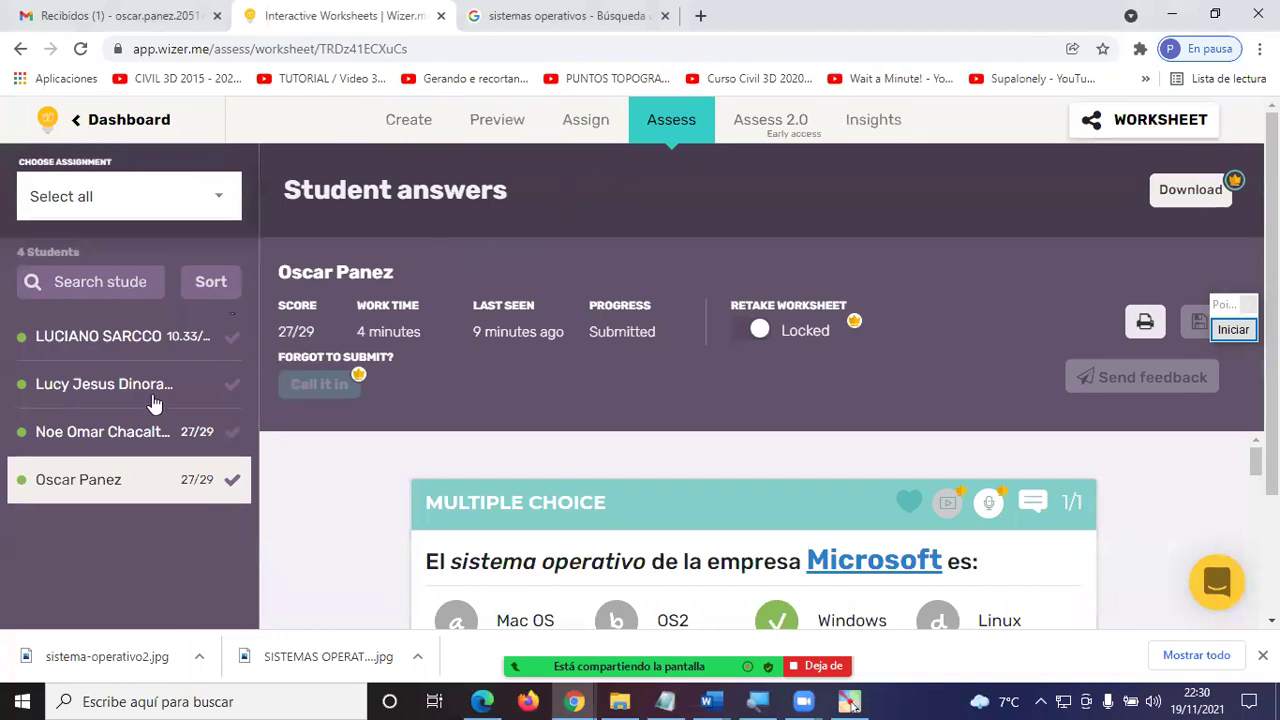
{"action": "left_click", "coordinate": [105, 437]}
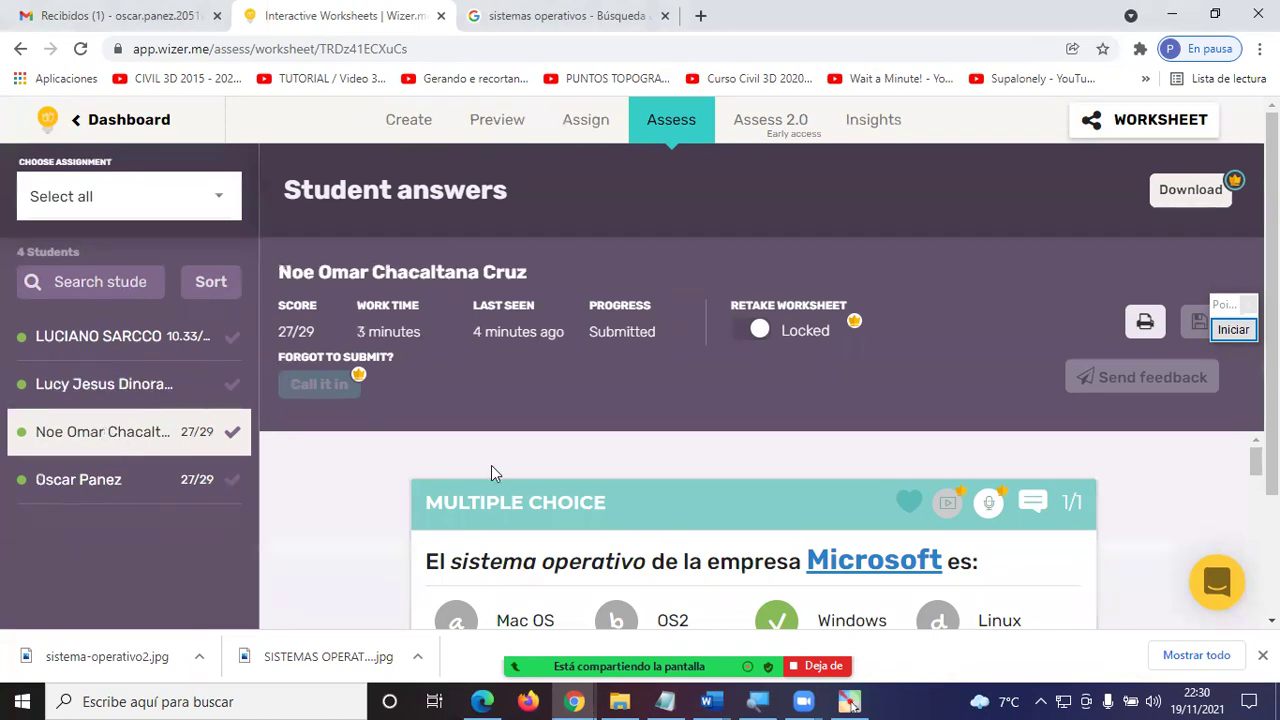
- Mark the student's answer to the multiple-choice question "El sistema operativo para celulares es:" with a heart
{"action": "scroll", "coordinate": [632, 516], "scroll_direction": "down", "scroll_amount": 5}
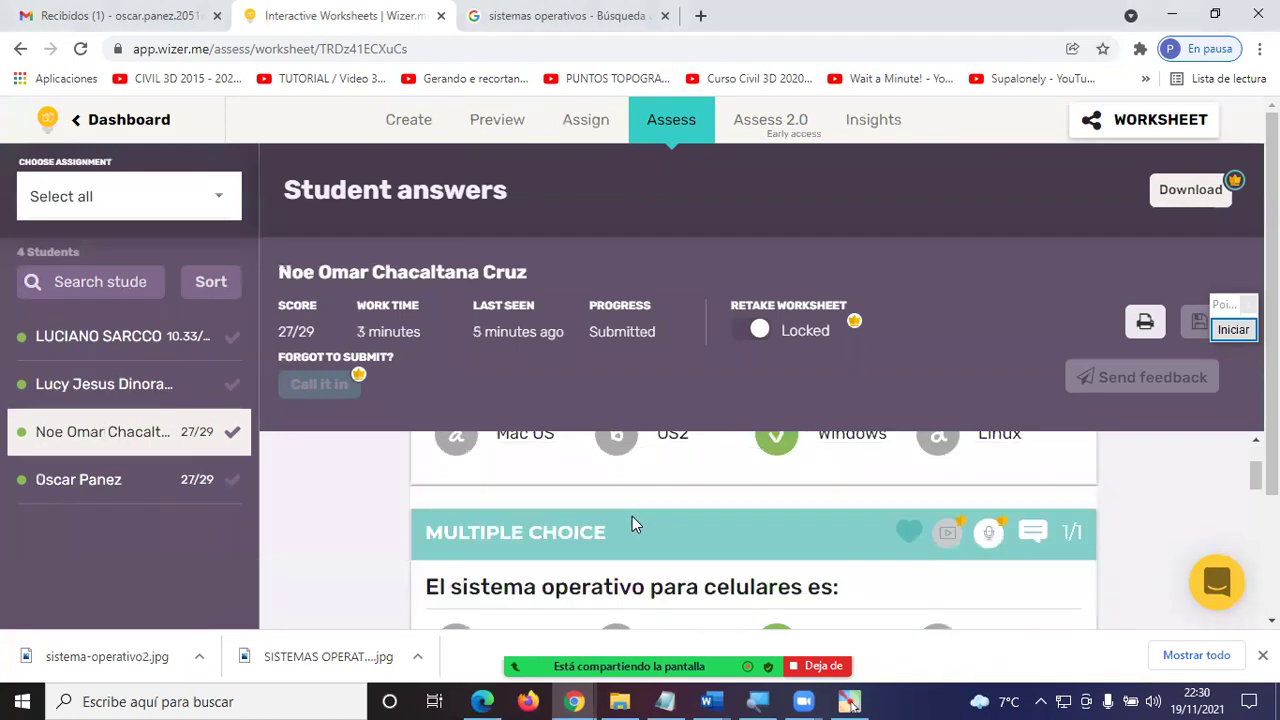
{"action": "scroll", "coordinate": [632, 516], "scroll_direction": "up", "scroll_amount": 5}
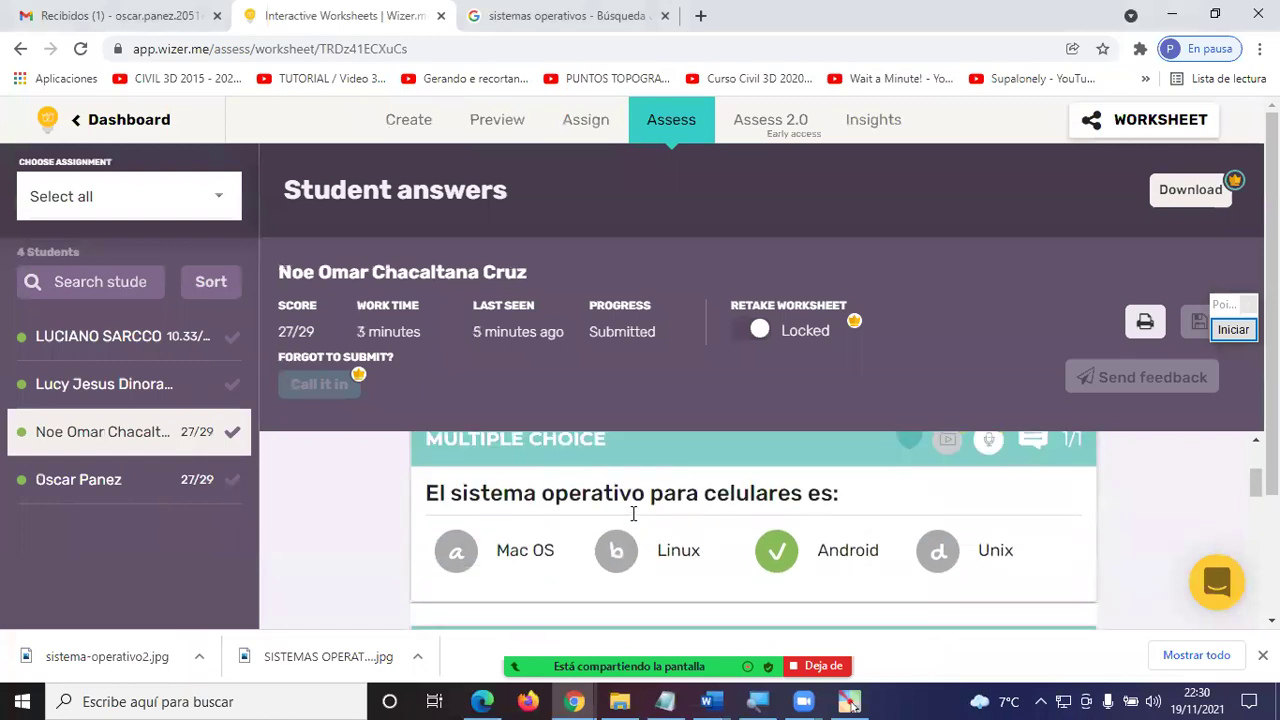
{"action": "scroll", "coordinate": [665, 498], "scroll_direction": "down", "scroll_amount": 1}
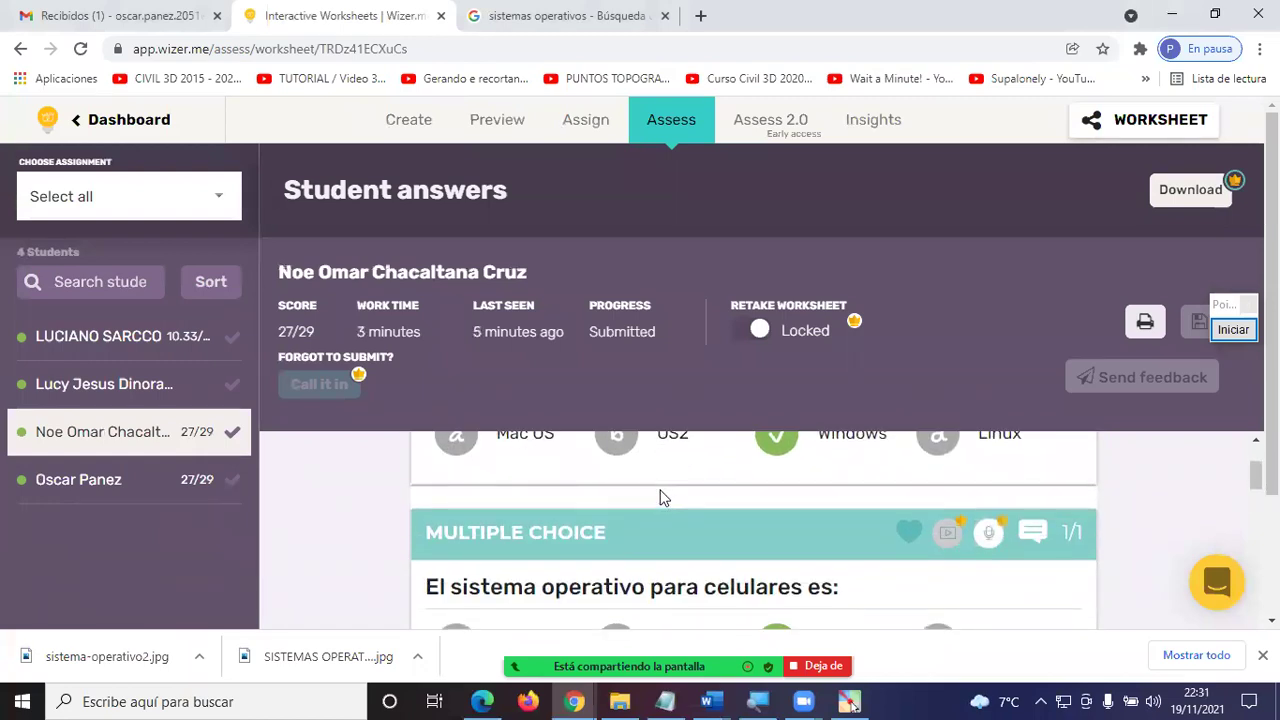
{"action": "scroll", "coordinate": [652, 503], "scroll_direction": "down", "scroll_amount": 1}
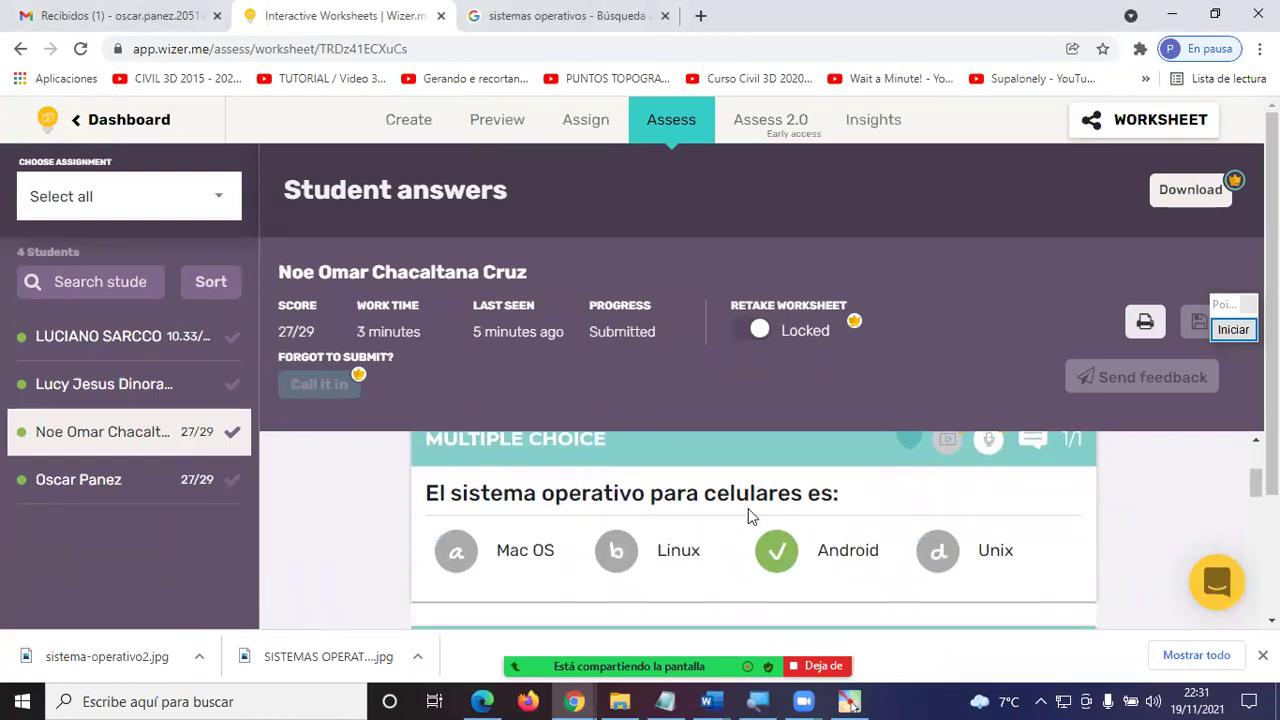
{"action": "scroll", "coordinate": [752, 515], "scroll_direction": "up", "scroll_amount": 1}
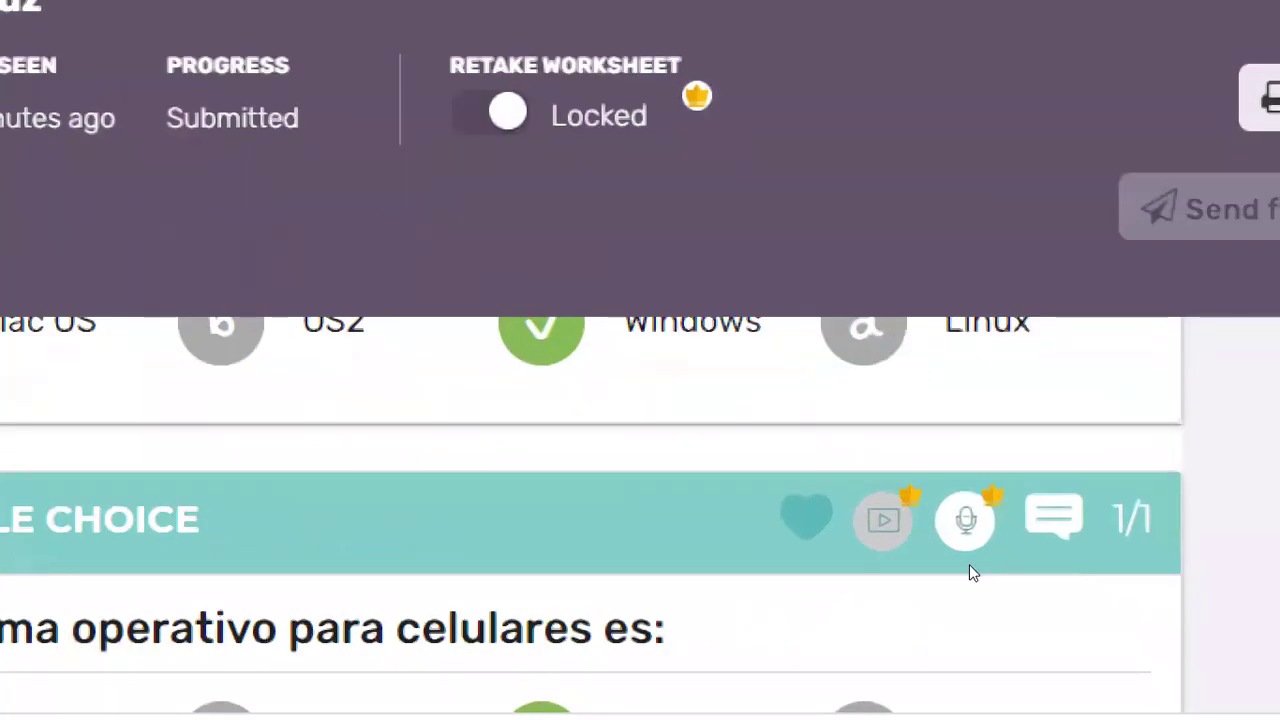
{"action": "scroll", "coordinate": [708, 570], "scroll_direction": "down", "scroll_amount": 2}
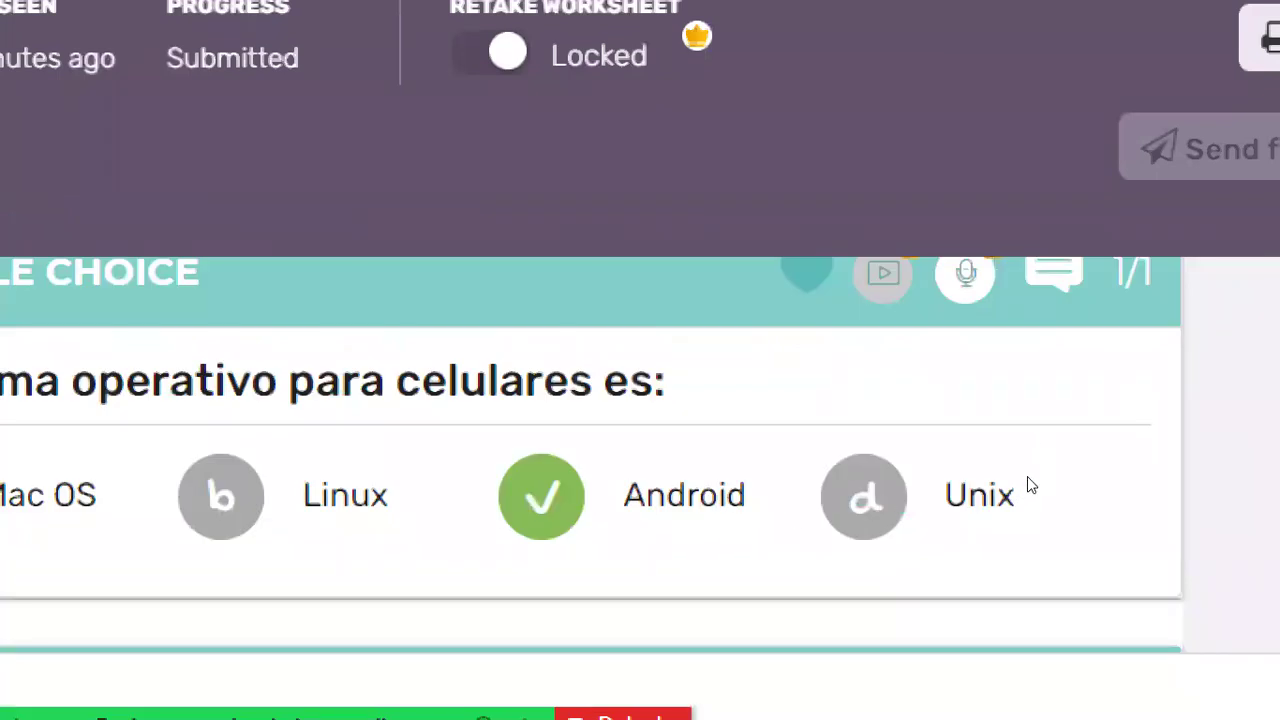
{"action": "scroll", "coordinate": [1031, 486], "scroll_direction": "up", "scroll_amount": 2}
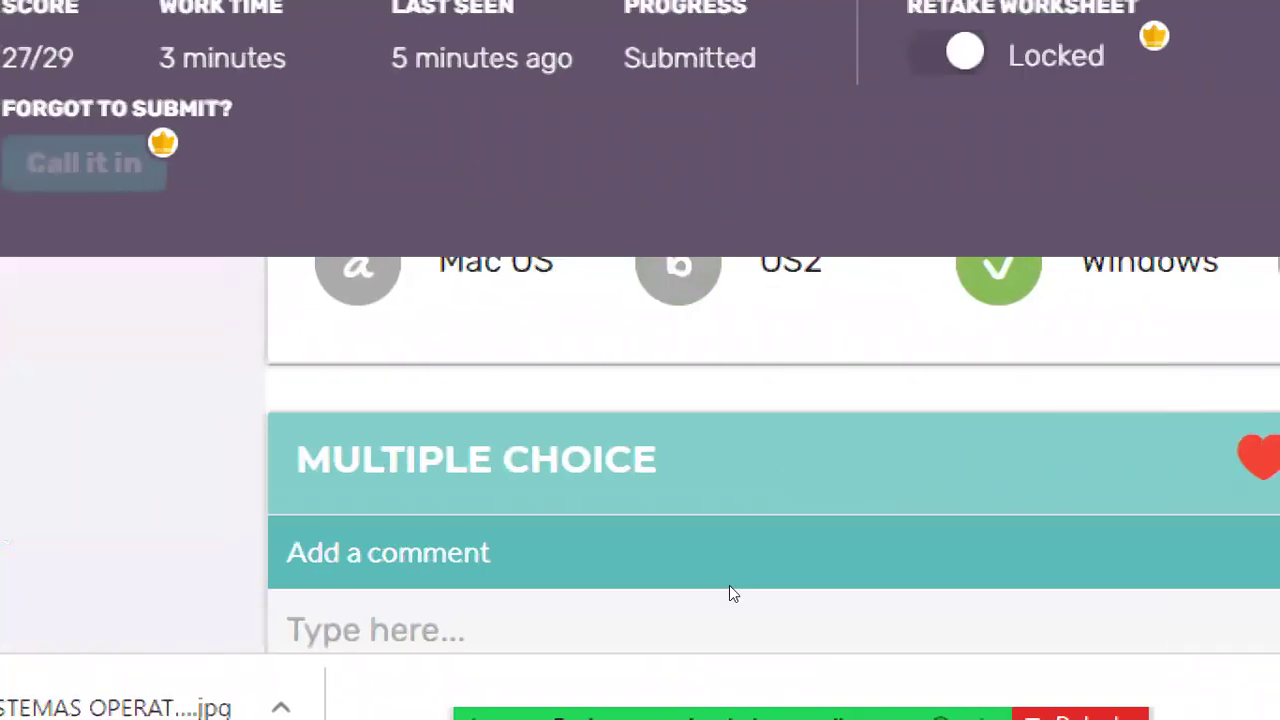
- Add the comment "xxxxxx.xx xx xxx.x.x.x" to the student's answer about the operating system for mobile phones
{"action": "left_click", "coordinate": [729, 585]}
{"action": "scroll", "coordinate": [729, 585], "scroll_direction": "down", "scroll_amount": 2}
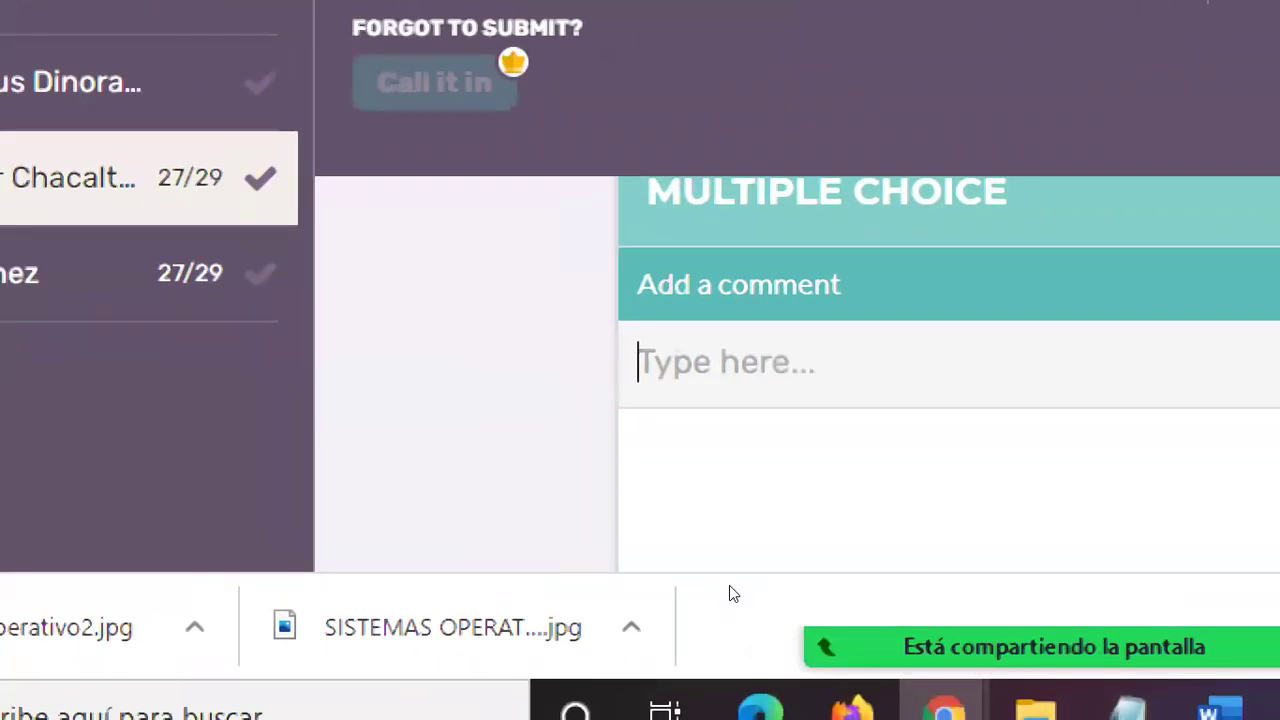
{"action": "type", "text": "xxxxxx.x"}
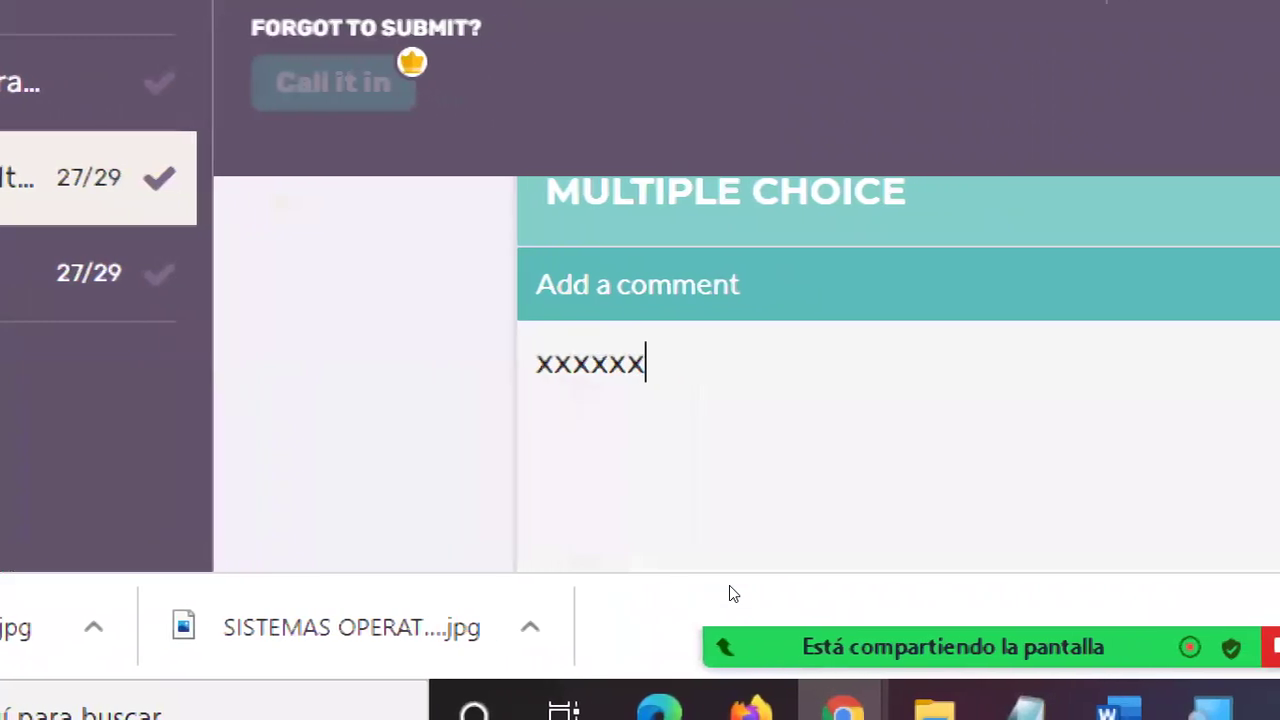
{"action": "type", "text": "x xx xxx.x.x.x"}
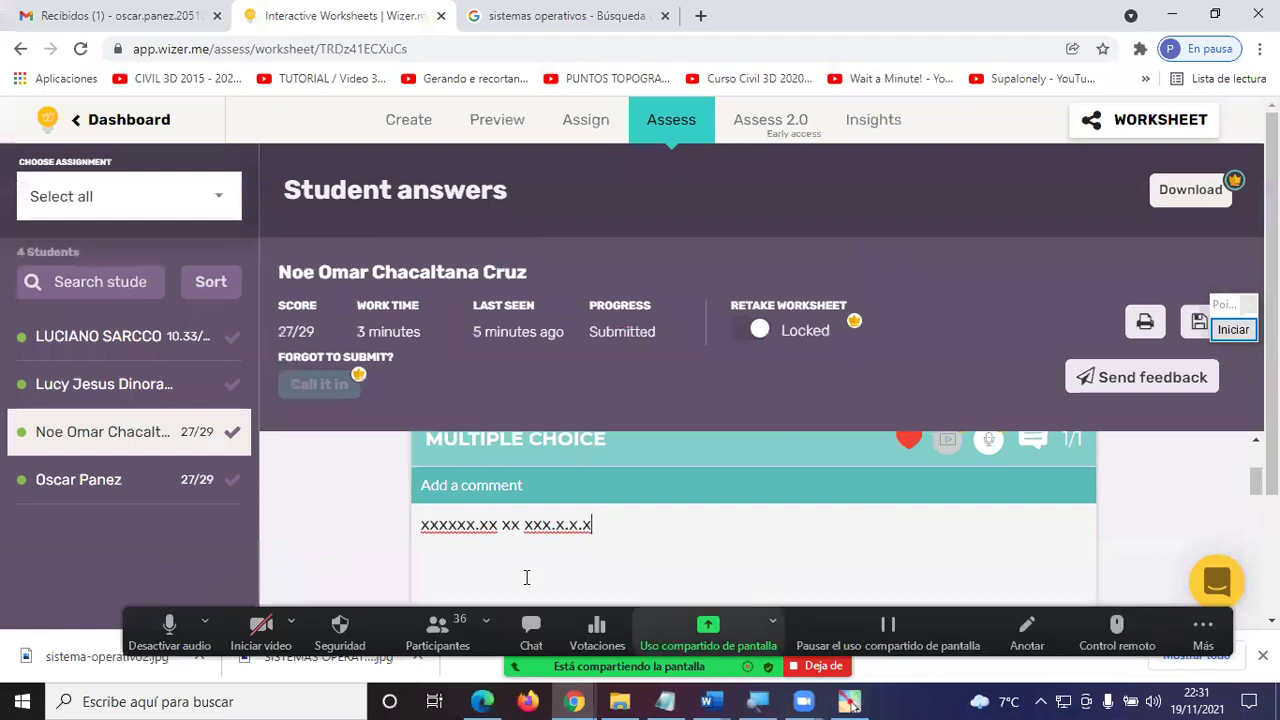
- Open the comment area of the blanks question "Completar los espacios en blanco" with the audio question
{"action": "scroll", "coordinate": [701, 570], "scroll_direction": "down", "scroll_amount": 5}
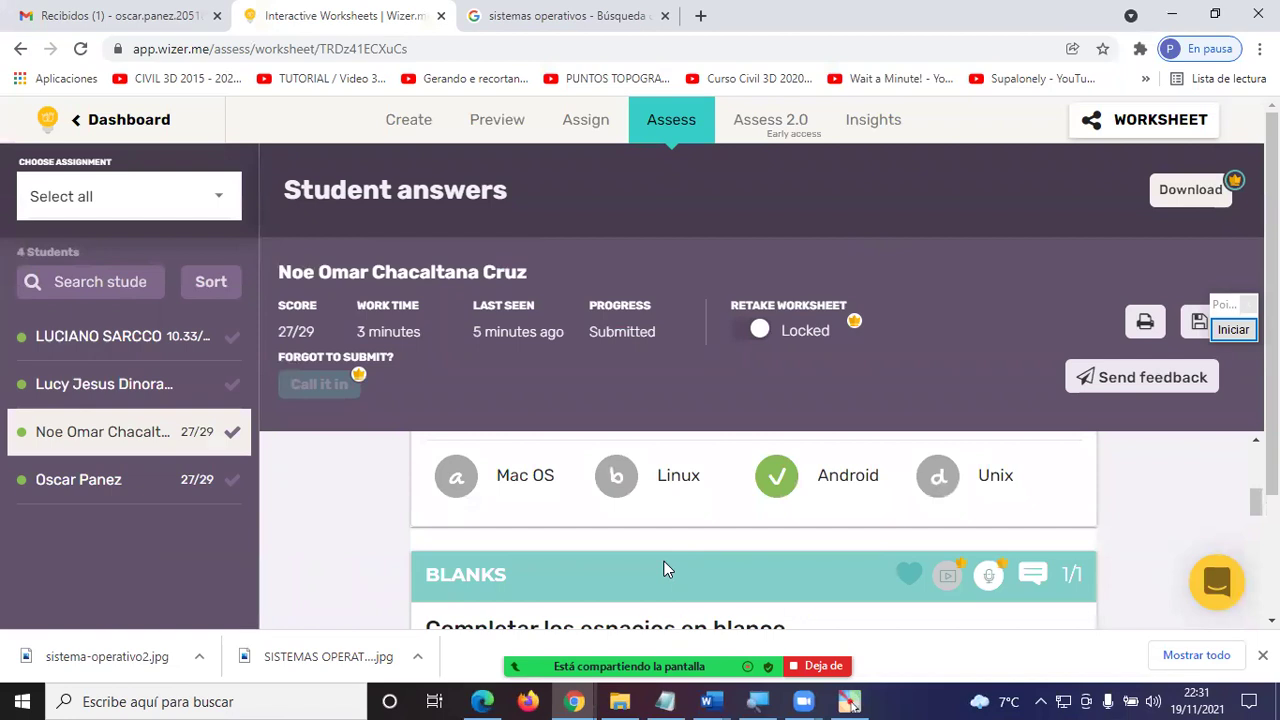
{"action": "scroll", "coordinate": [668, 567], "scroll_direction": "down", "scroll_amount": 1}
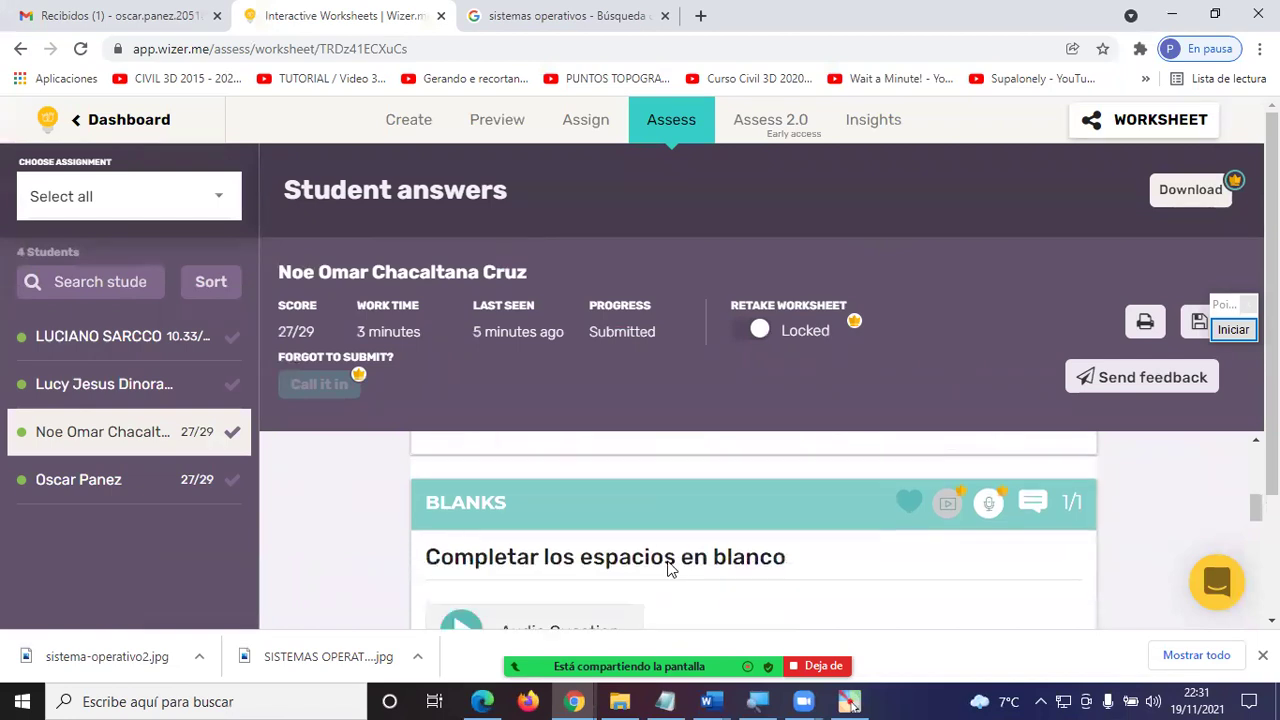
{"action": "left_click", "coordinate": [1033, 483]}
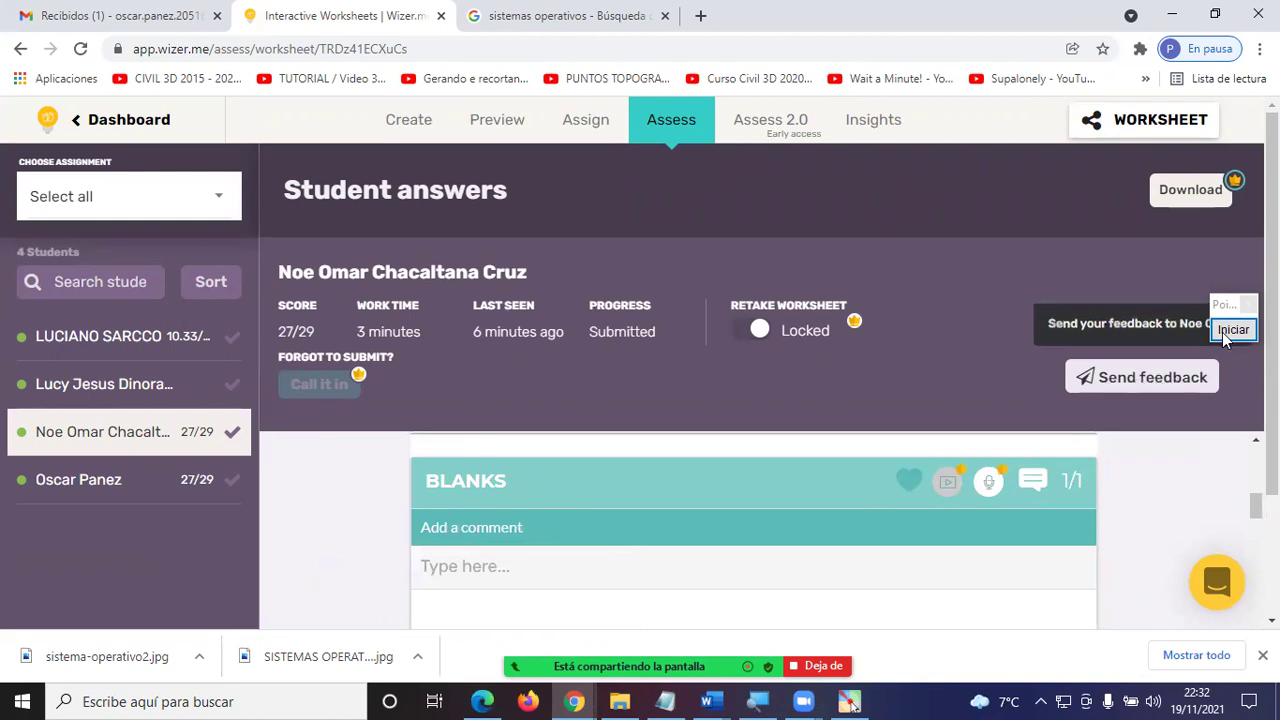
- Circle the Send feedback option in red with the screen annotation pen, and send the feedback to the selected student
{"action": "left_click_drag", "start_coordinate": [1222, 304], "coordinate": [920, 167]}
{"action": "left_click", "coordinate": [932, 190]}
{"action": "left_click", "coordinate": [919, 388]}
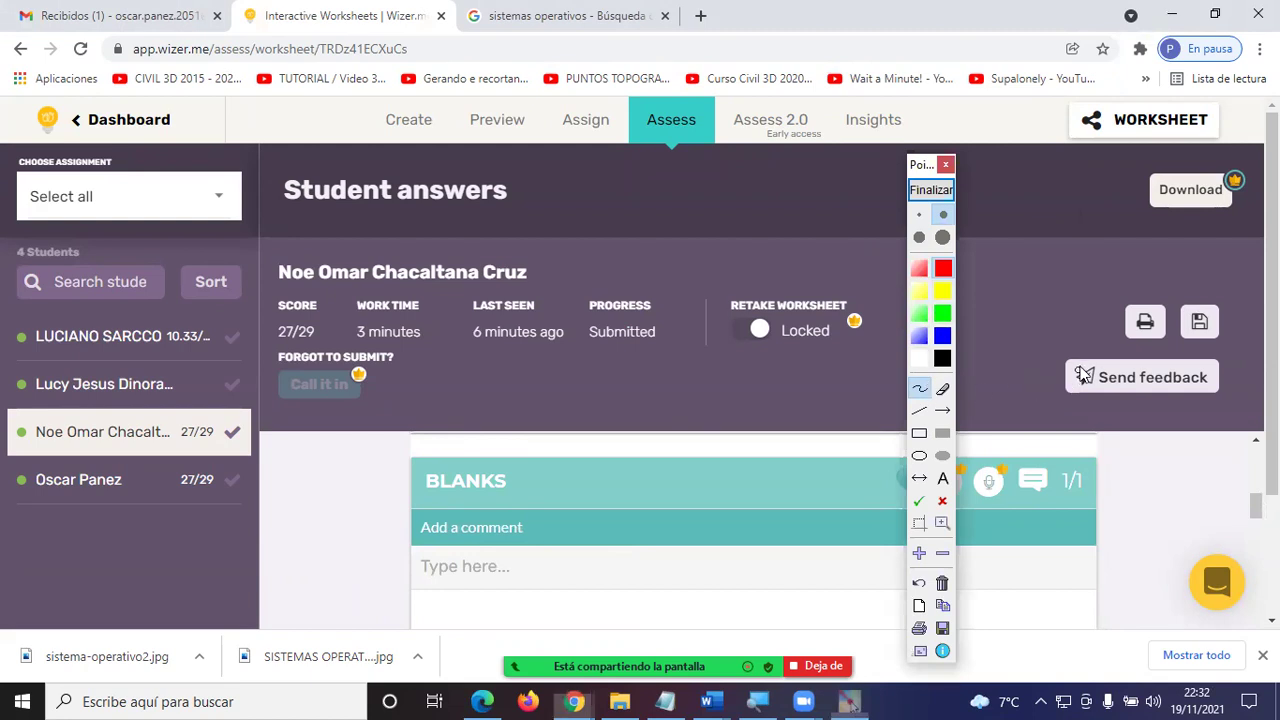
{"action": "mouse_move", "coordinate": [1102, 343]}
{"action": "left_mouse_down"}
{"action": "mouse_move", "coordinate": [1048, 388]}
{"action": "mouse_move", "coordinate": [1177, 407]}
{"action": "left_mouse_up"}
{"action": "left_click_drag", "start_coordinate": [1232, 375], "coordinate": [1077, 357]}
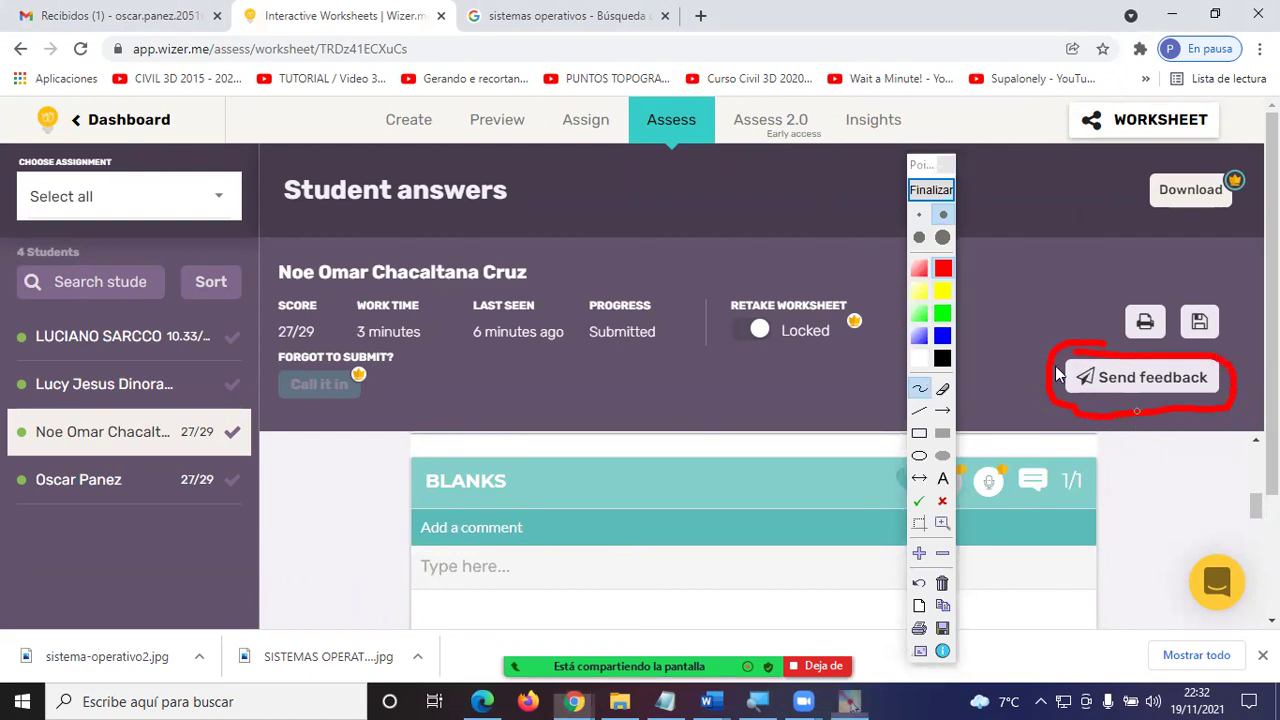
{"action": "left_click", "coordinate": [933, 191]}
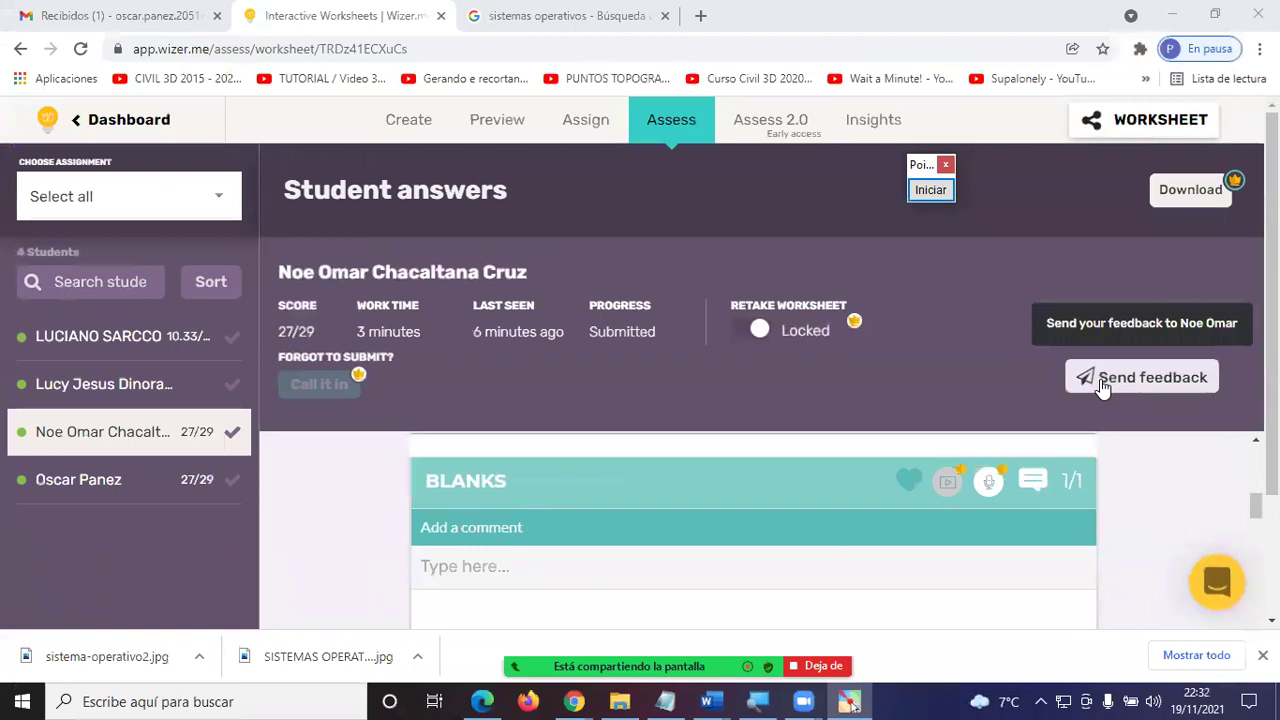
{"action": "left_click", "coordinate": [1102, 380]}
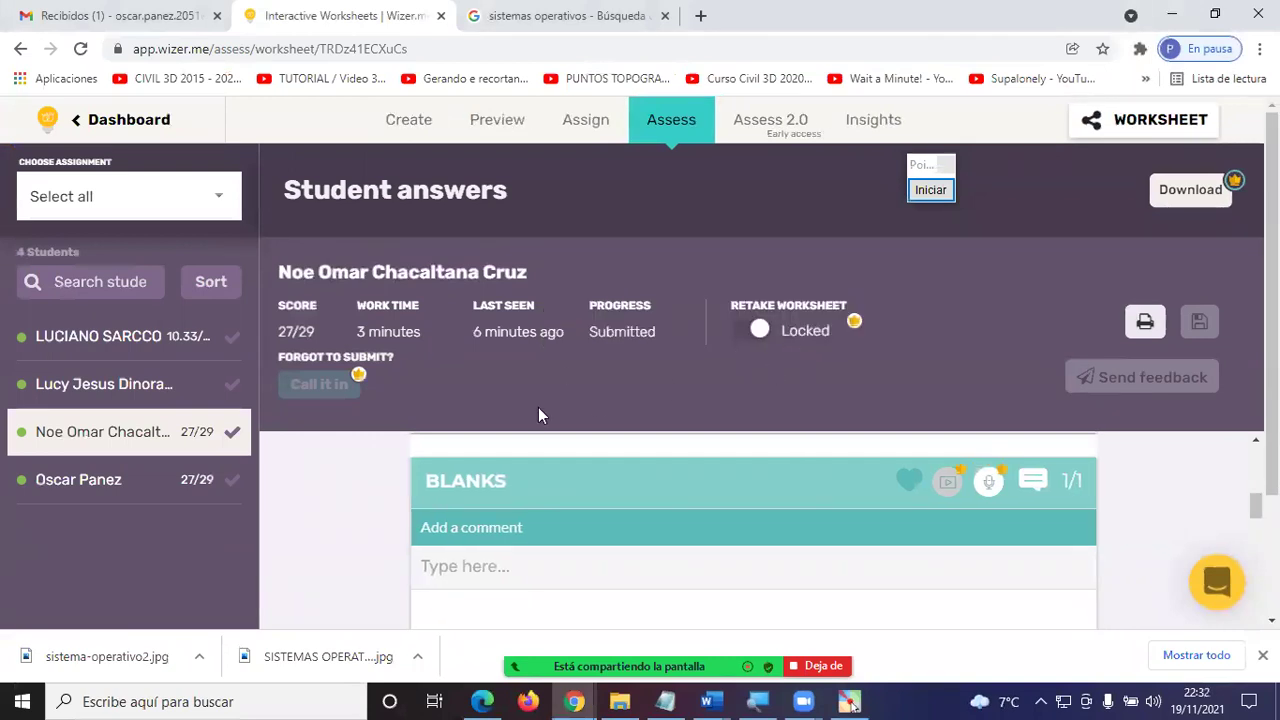
- Open the last listed student's answers and add the comment "xxxxx" to the blanks question "Complete los espacios en blanco"
{"action": "left_click", "coordinate": [110, 497]}
{"action": "scroll", "coordinate": [849, 511], "scroll_direction": "down", "scroll_amount": 2}
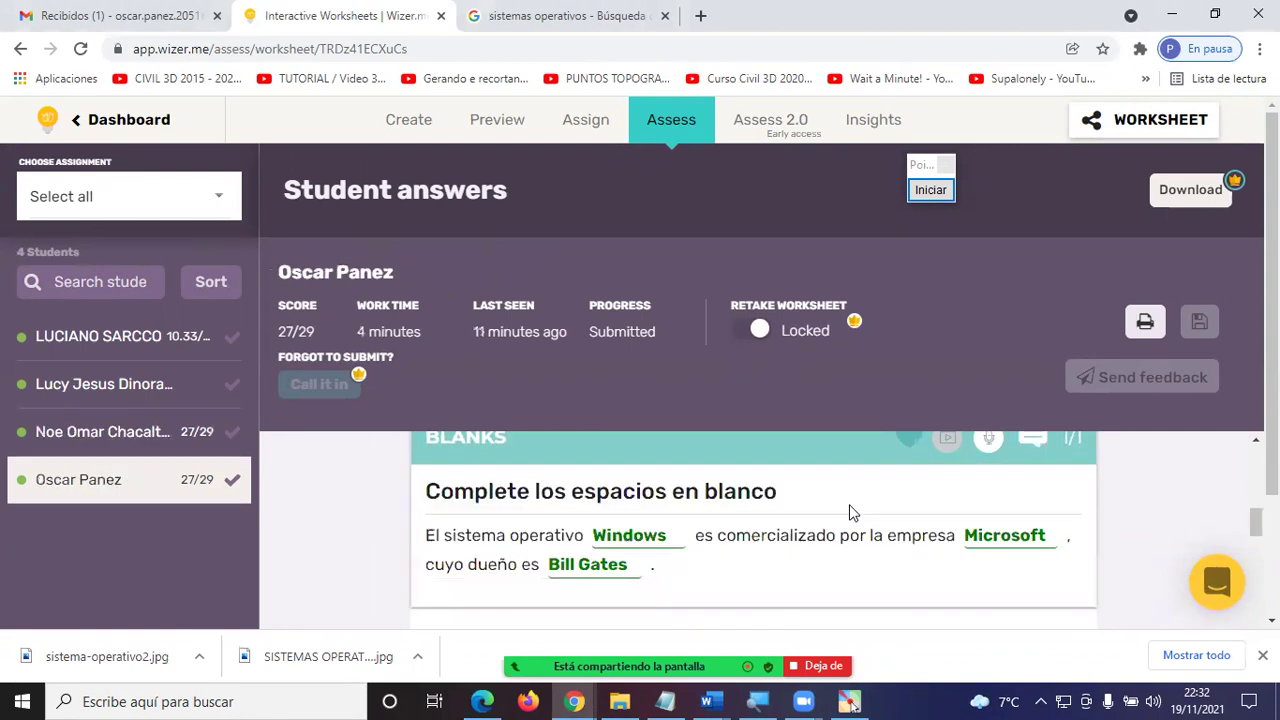
{"action": "scroll", "coordinate": [900, 530], "scroll_direction": "up", "scroll_amount": 1}
{"action": "left_click", "coordinate": [1033, 483]}
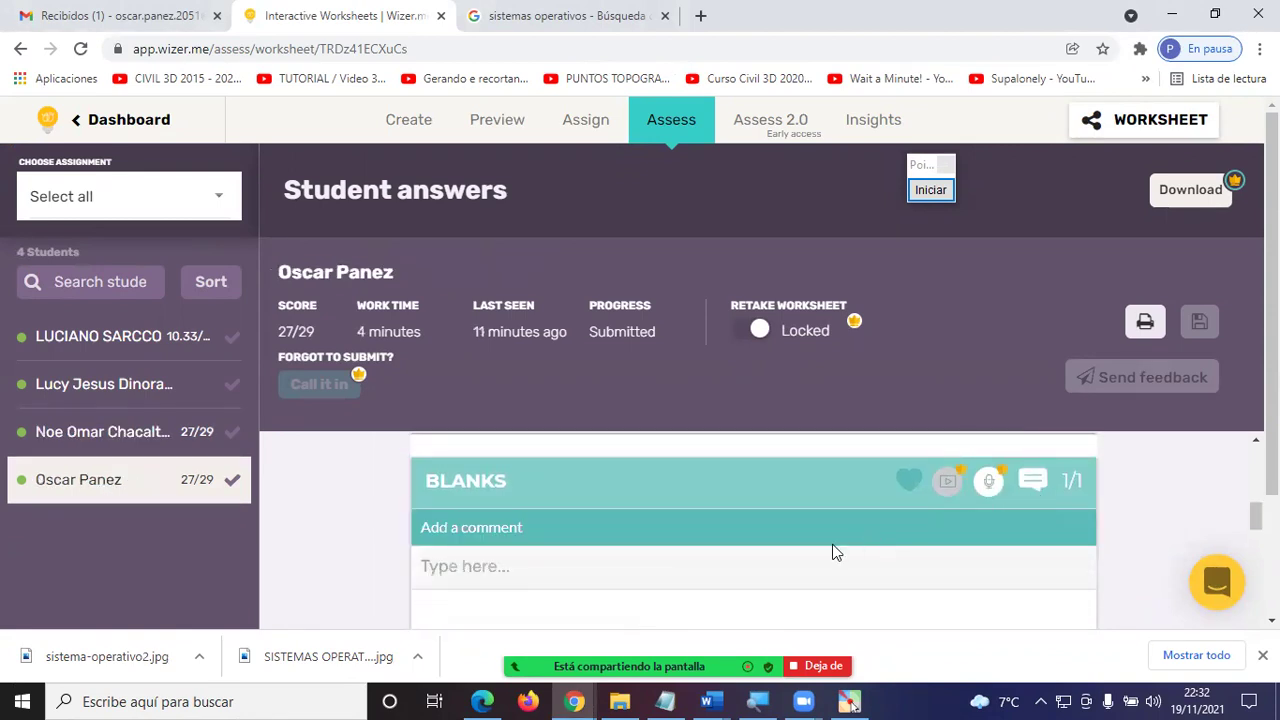
{"action": "type", "text": "xxxxx"}
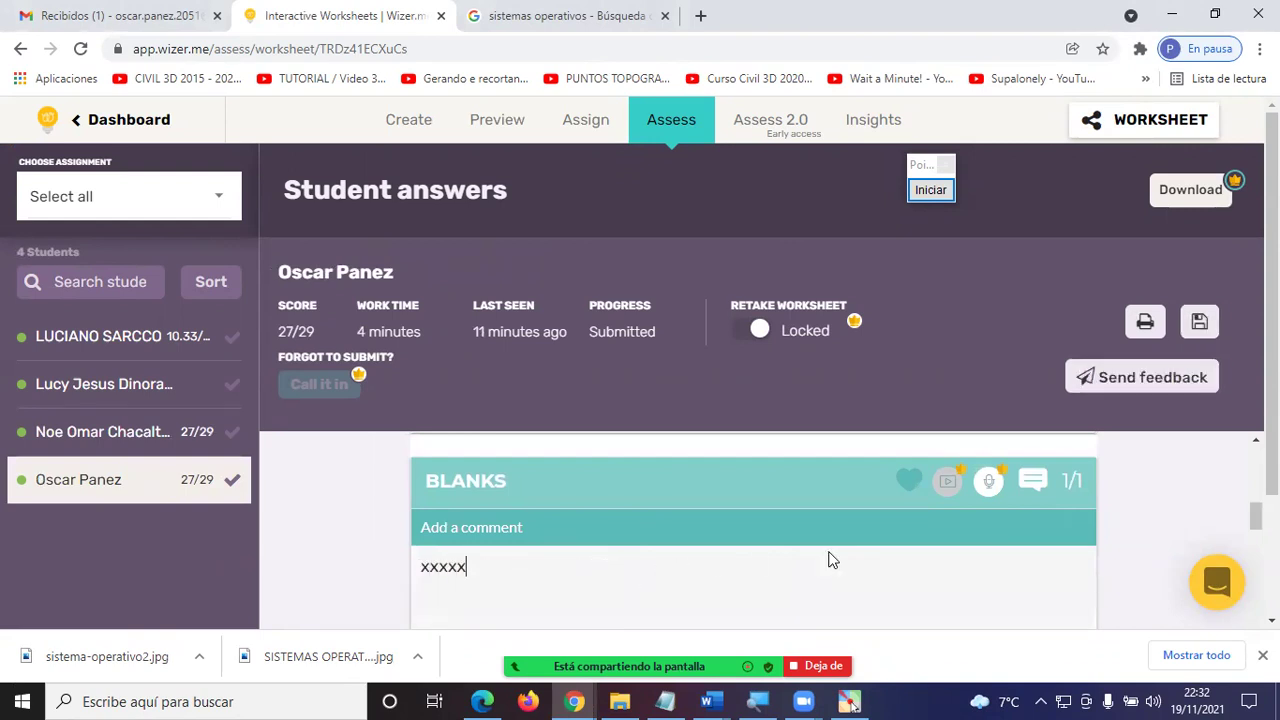
{"action": "key", "text": "Return"}
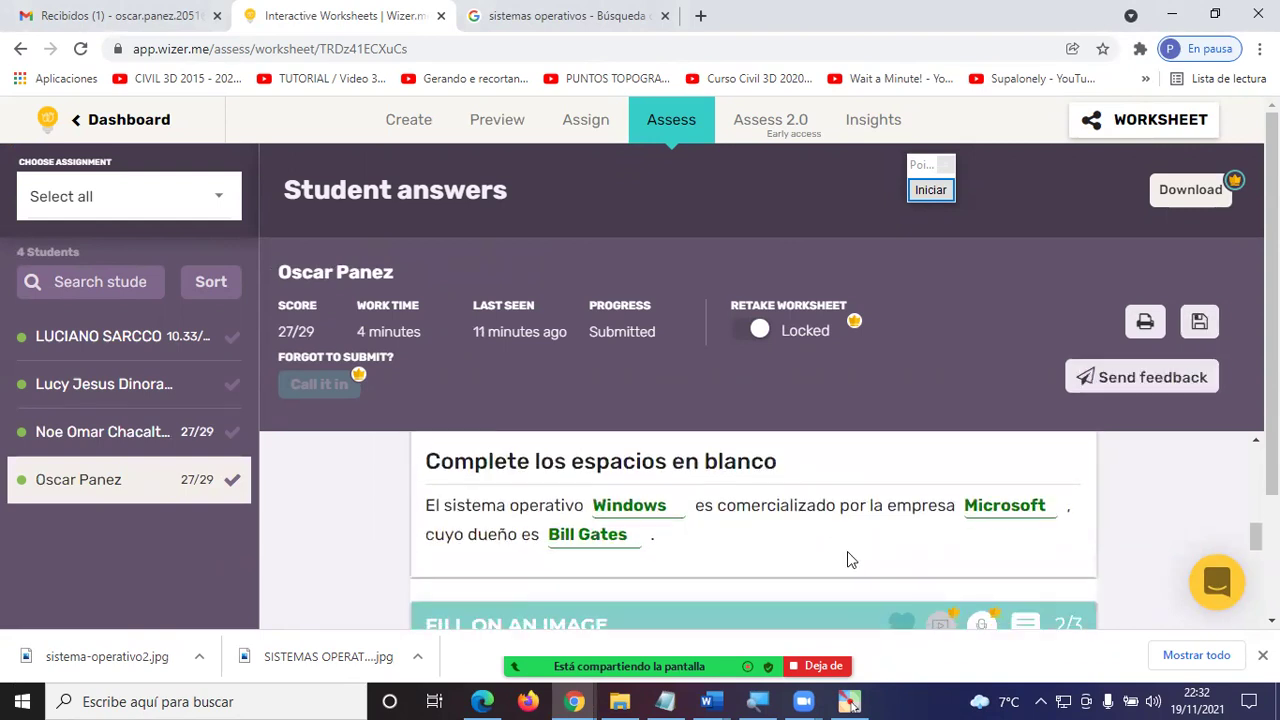
- Add the comment "cccccc" to the student's first fill-on-an-image answer and send the feedback to the student
{"action": "scroll", "coordinate": [990, 548], "scroll_direction": "down", "scroll_amount": 2}
{"action": "left_click", "coordinate": [1027, 533]}
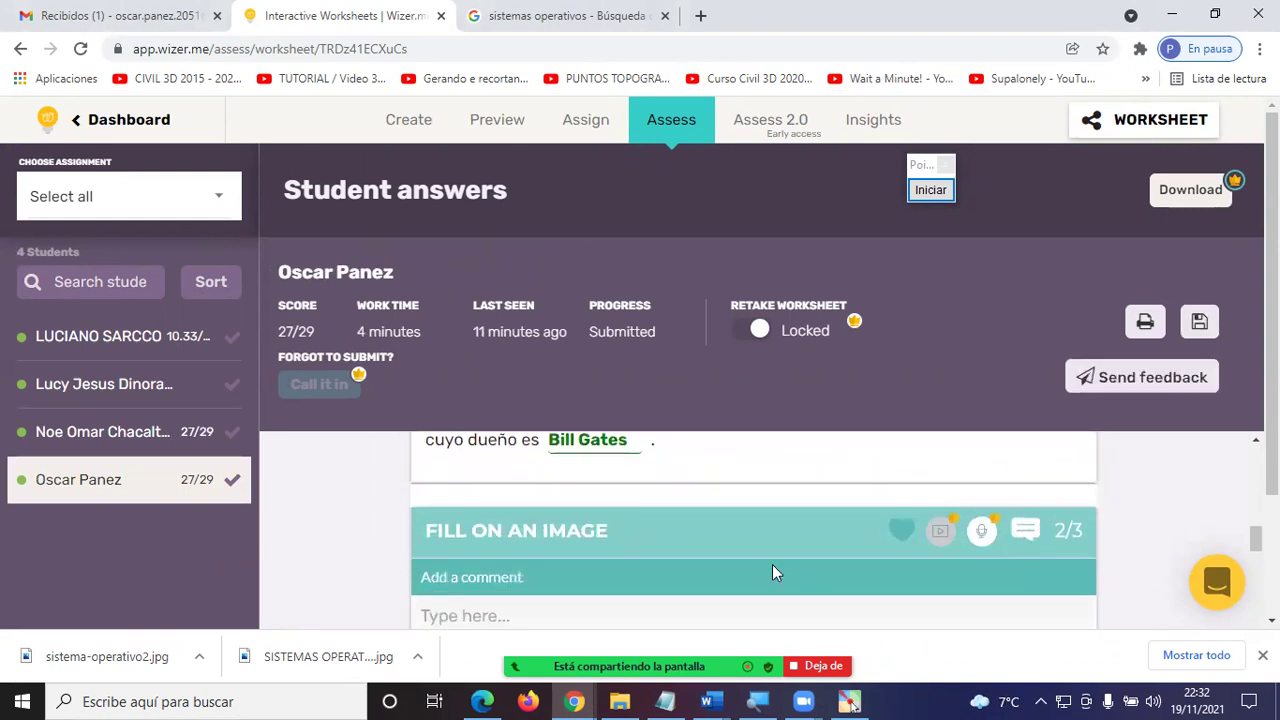
{"action": "scroll", "coordinate": [663, 599], "scroll_direction": "down", "scroll_amount": 1}
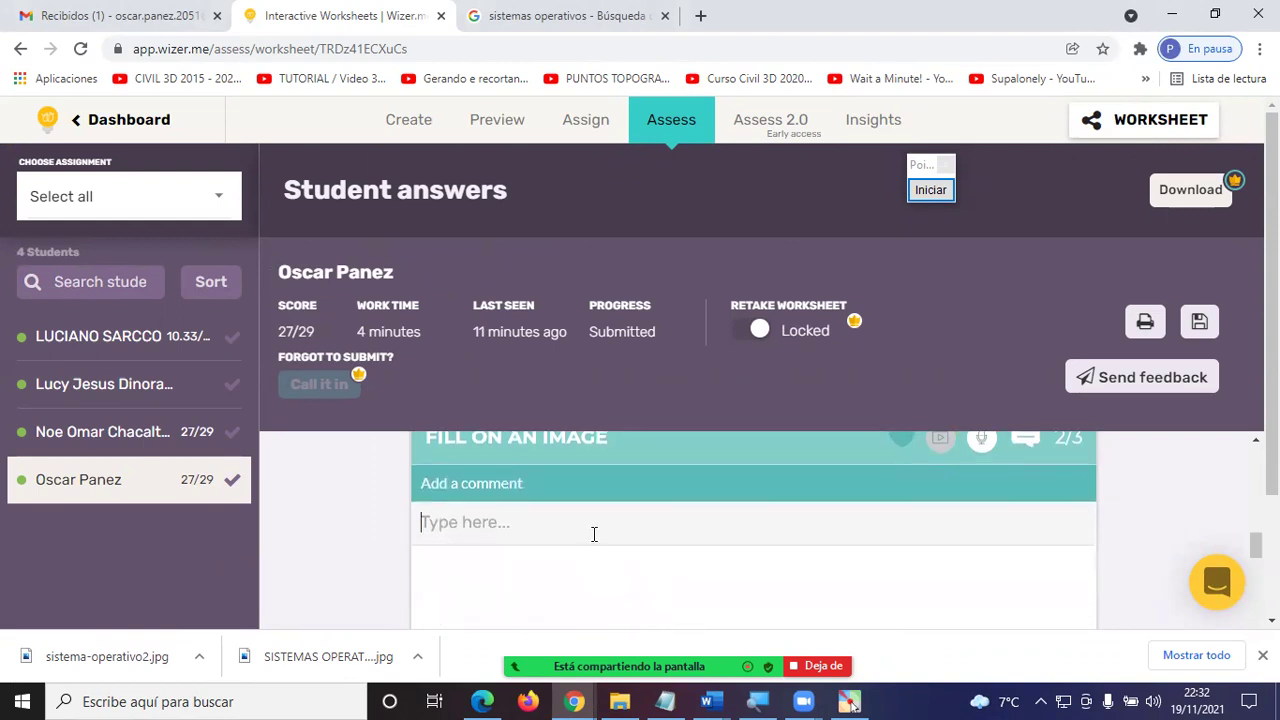
{"action": "type", "text": "cccccc"}
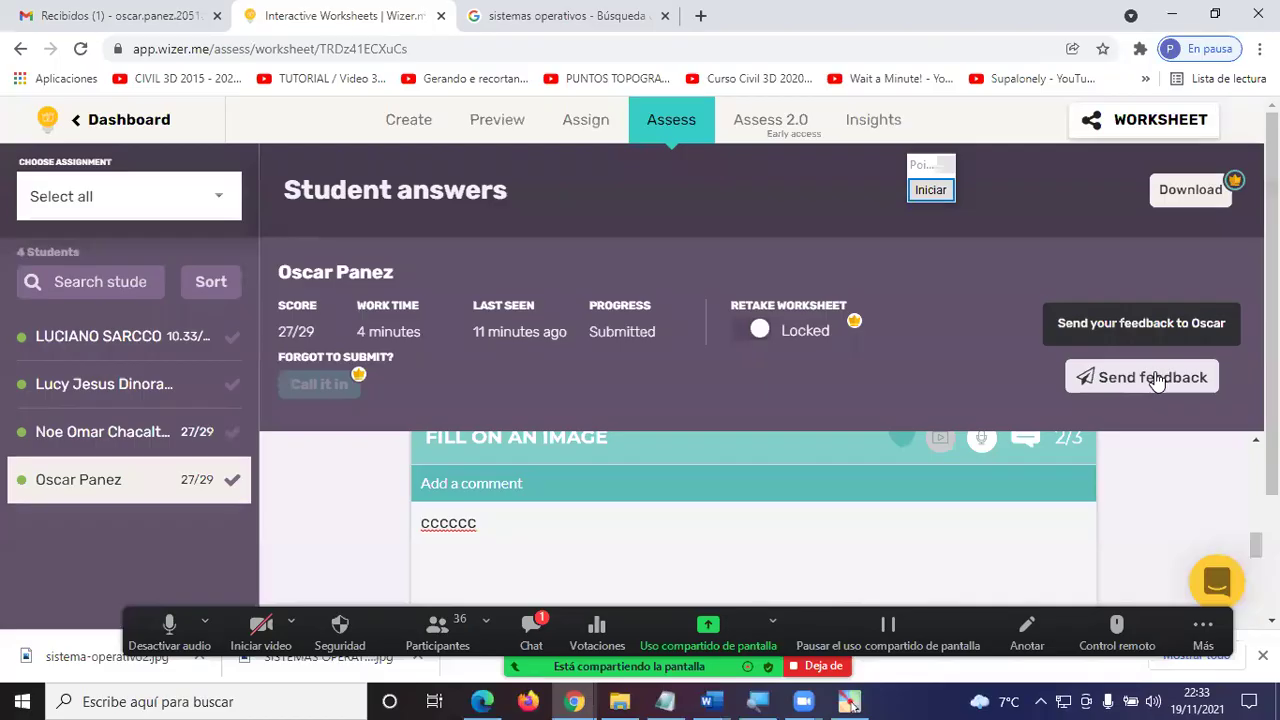
{"action": "left_click", "coordinate": [1154, 377]}
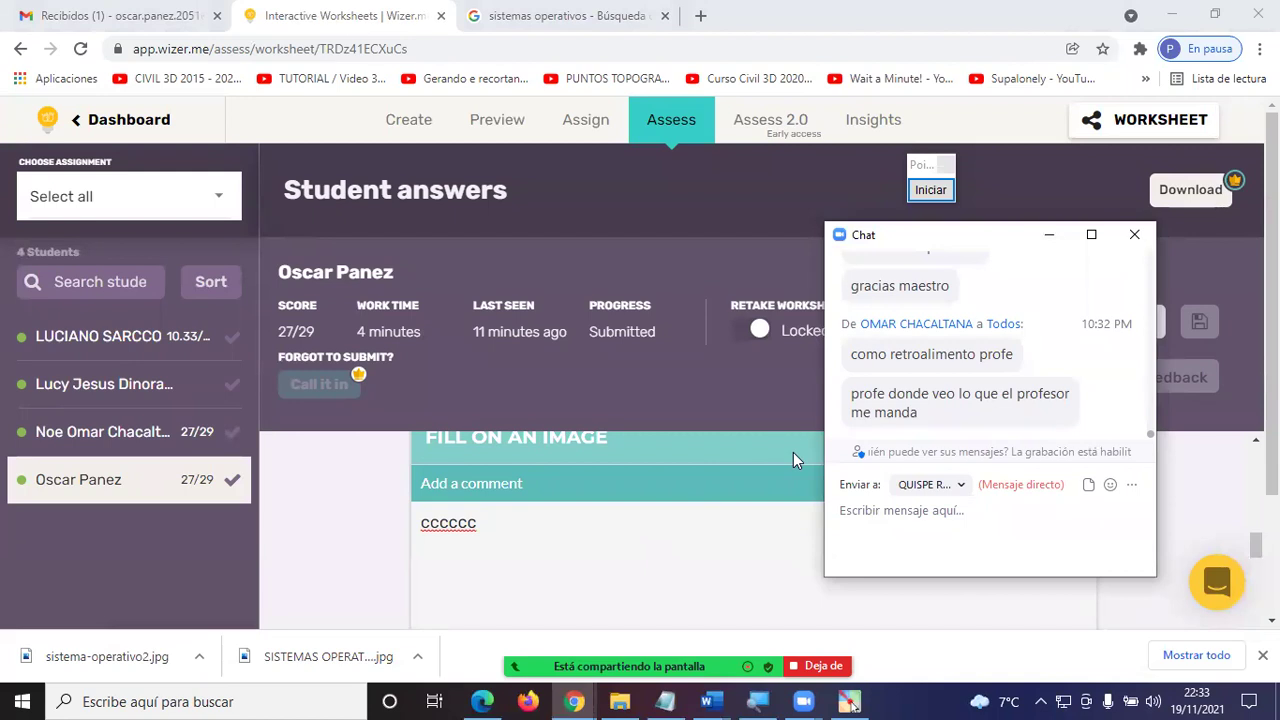
{"action": "left_click", "coordinate": [793, 452]}
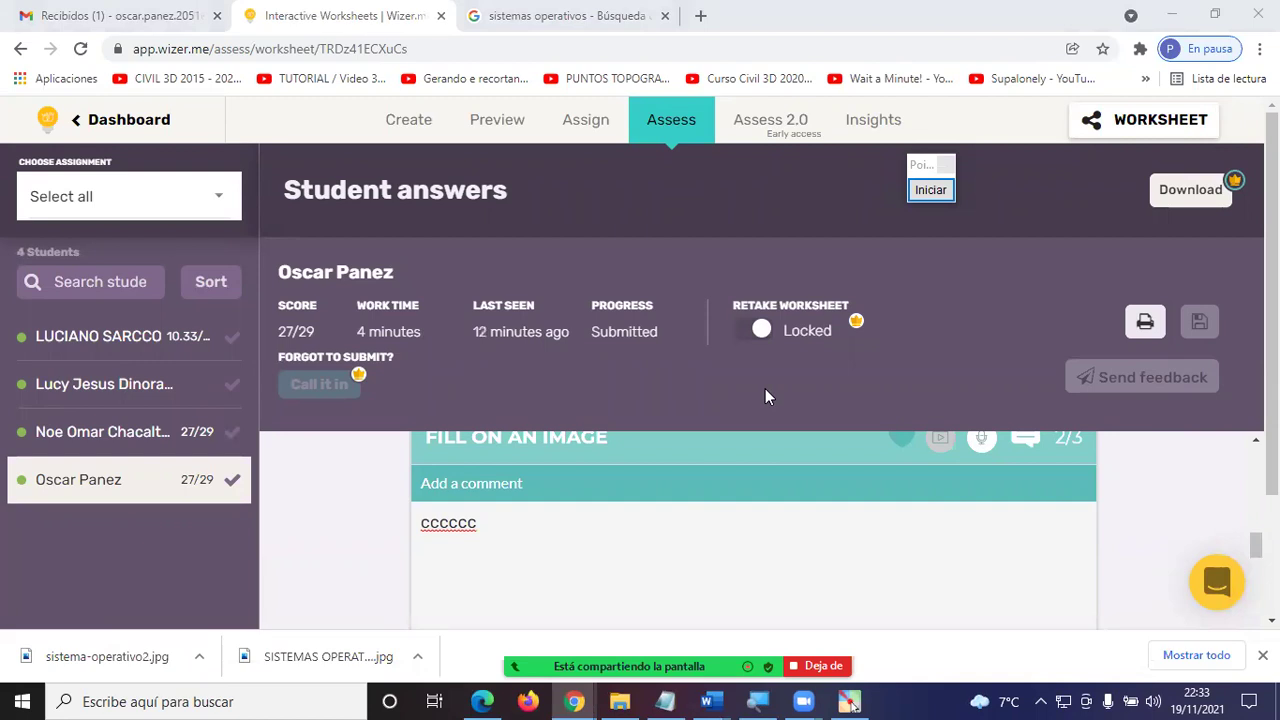
- Review the student's answers to the fill-on-an-image questions and the matching question "Relacione según corresponda"
{"action": "scroll", "coordinate": [767, 385], "scroll_direction": "down", "scroll_amount": 3}
{"action": "scroll", "coordinate": [776, 383], "scroll_direction": "down", "scroll_amount": 7}
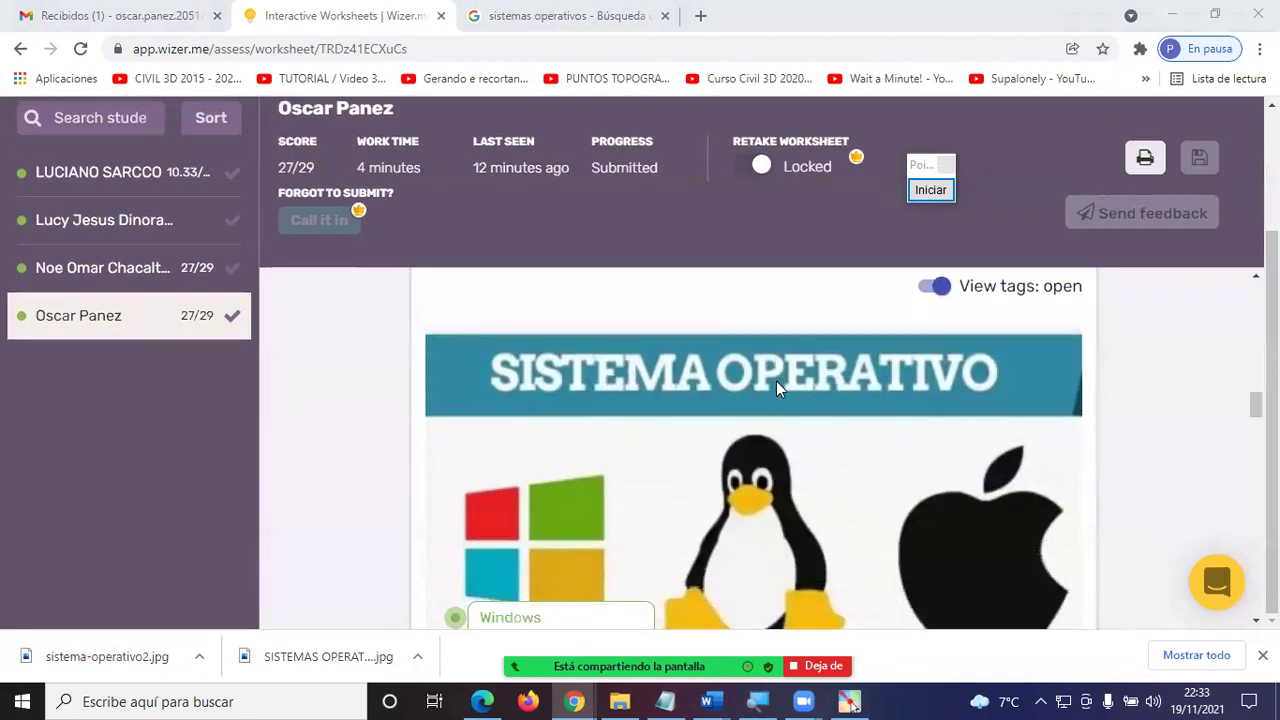
{"action": "scroll", "coordinate": [820, 378], "scroll_direction": "down", "scroll_amount": 10}
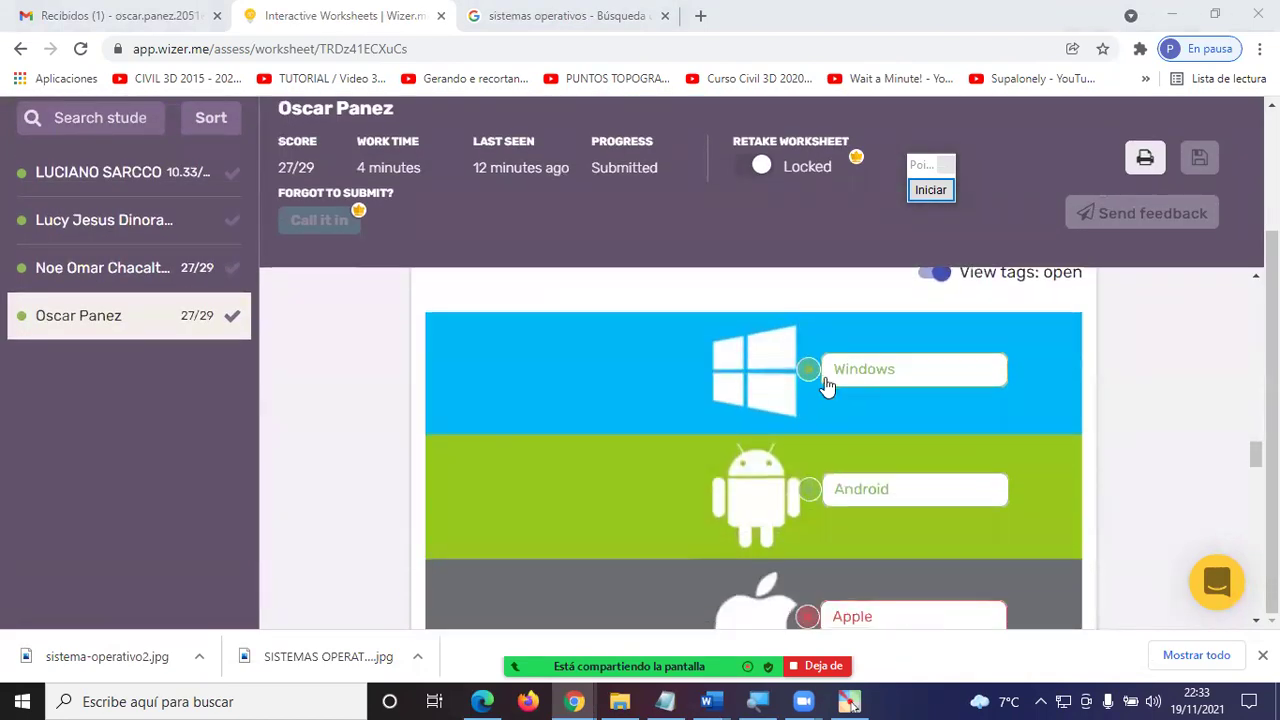
{"action": "scroll", "coordinate": [744, 415], "scroll_direction": "up", "scroll_amount": 5}
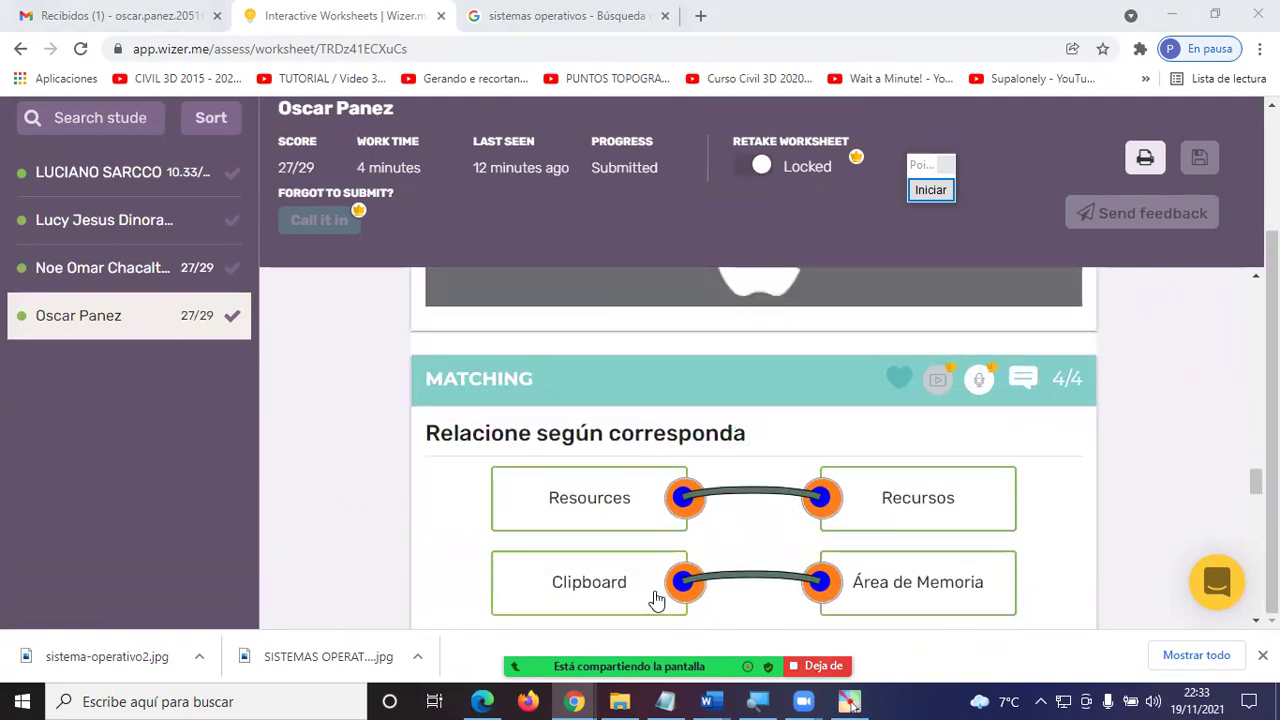
{"action": "scroll", "coordinate": [768, 508], "scroll_direction": "up", "scroll_amount": 5}
{"action": "scroll", "coordinate": [776, 497], "scroll_direction": "up", "scroll_amount": 10}
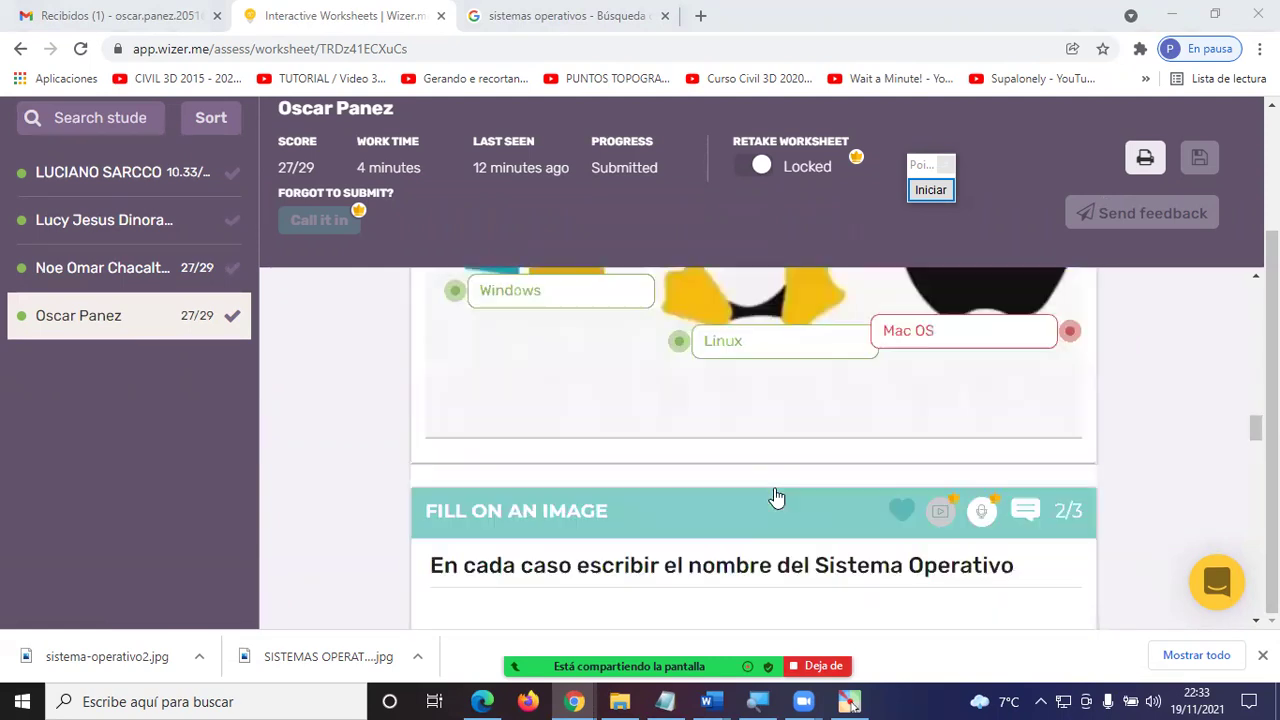